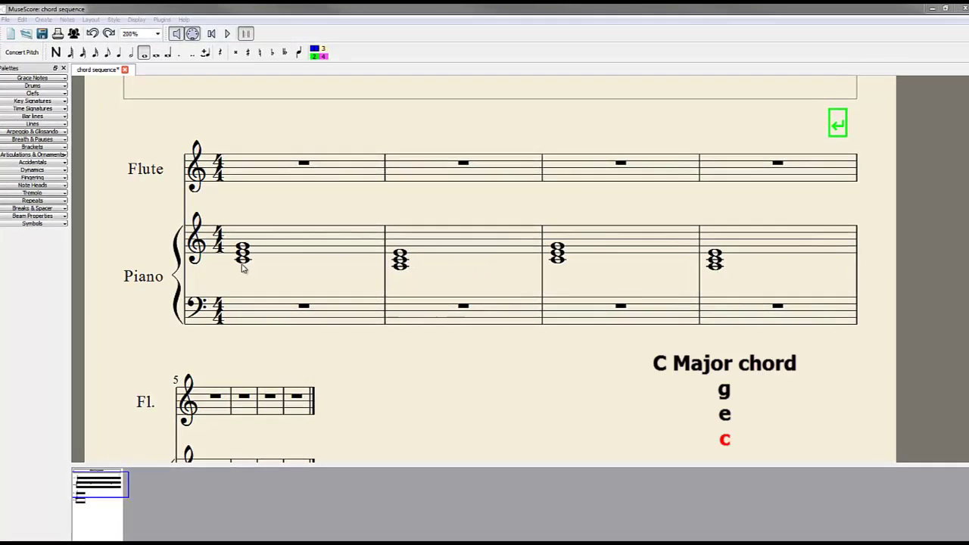
Raise the lowest note of the second piano chord a step and compare the two chords' bass notes
left_click(243, 253)
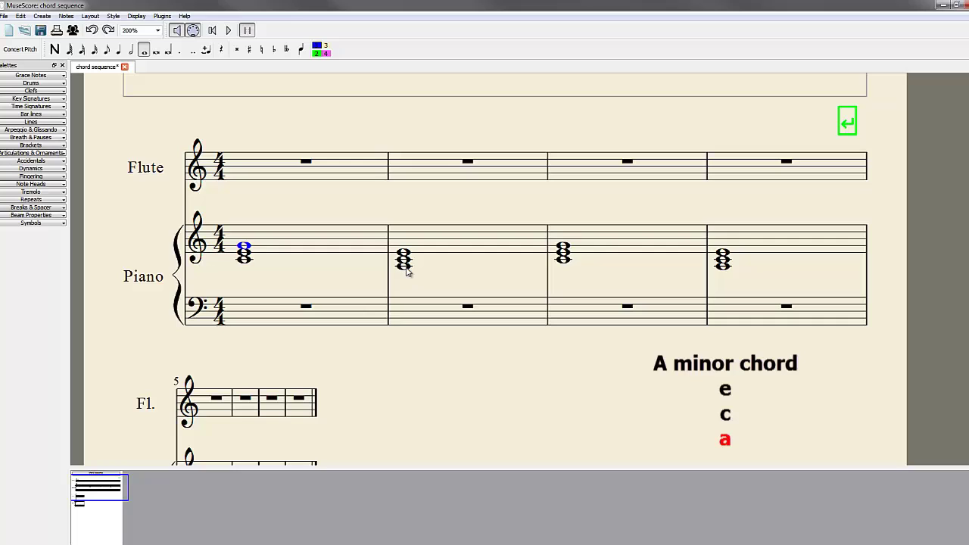
left_click_drag(408, 272, 408, 263)
left_click(431, 294)
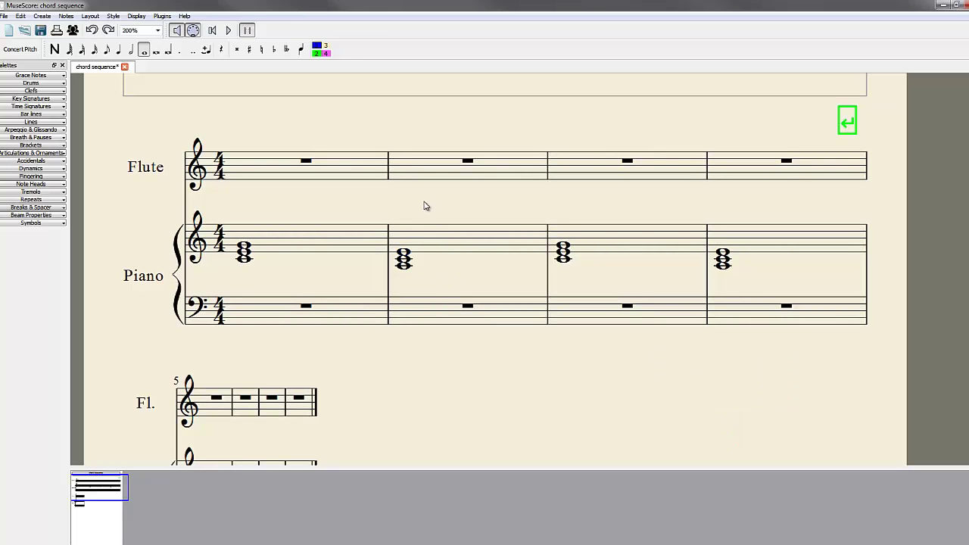
left_click(243, 260)
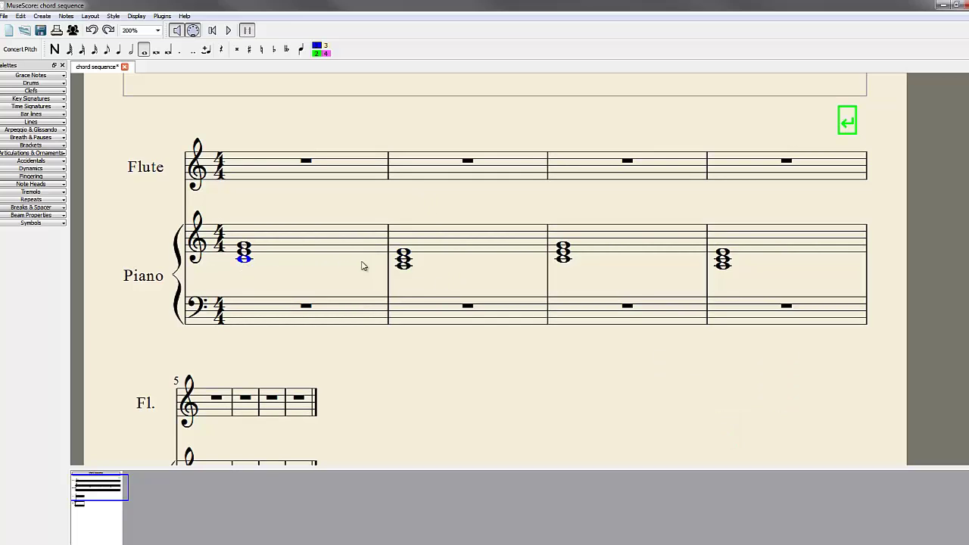
left_click(406, 265)
mouse_move(95, 145)
left_mouse_down()
mouse_move(96, 156)
mouse_move(106, 134)
left_mouse_up()
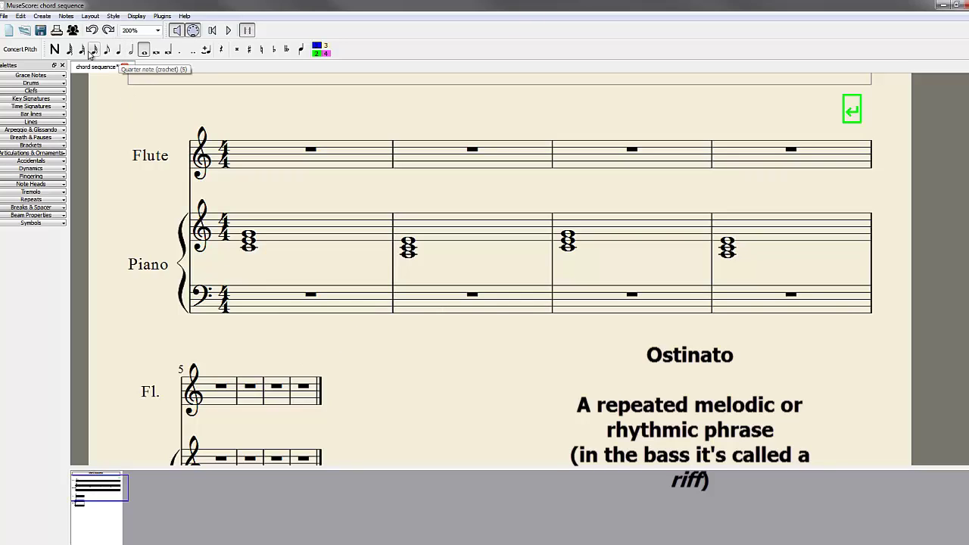
Enter a dotted-quarter C, an eighth-note C and a half-note C in bass bar 1
left_click(54, 50)
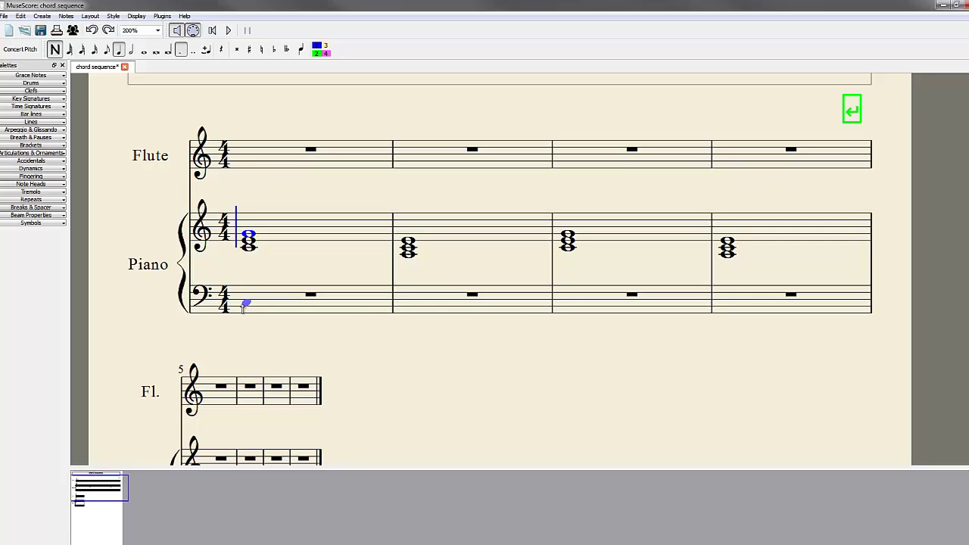
left_click(245, 303)
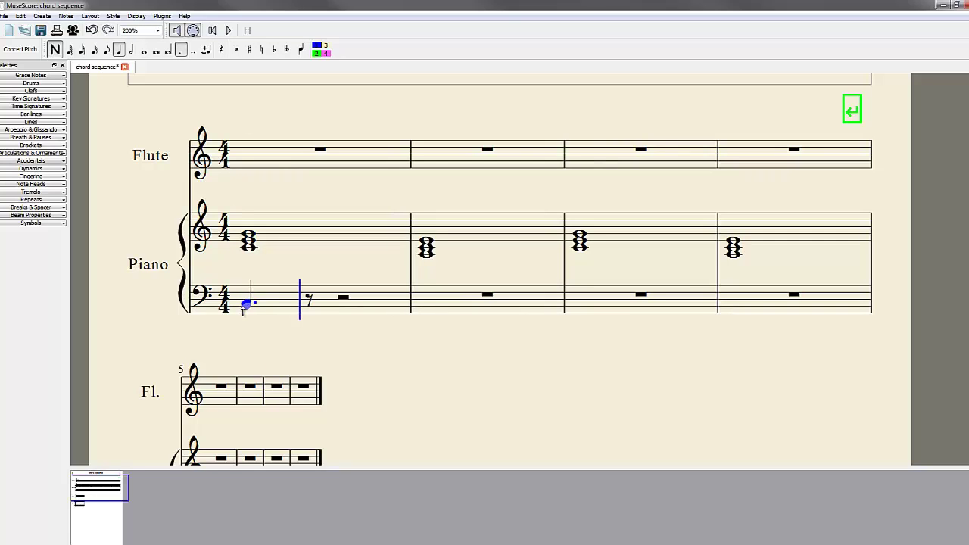
left_click(107, 52)
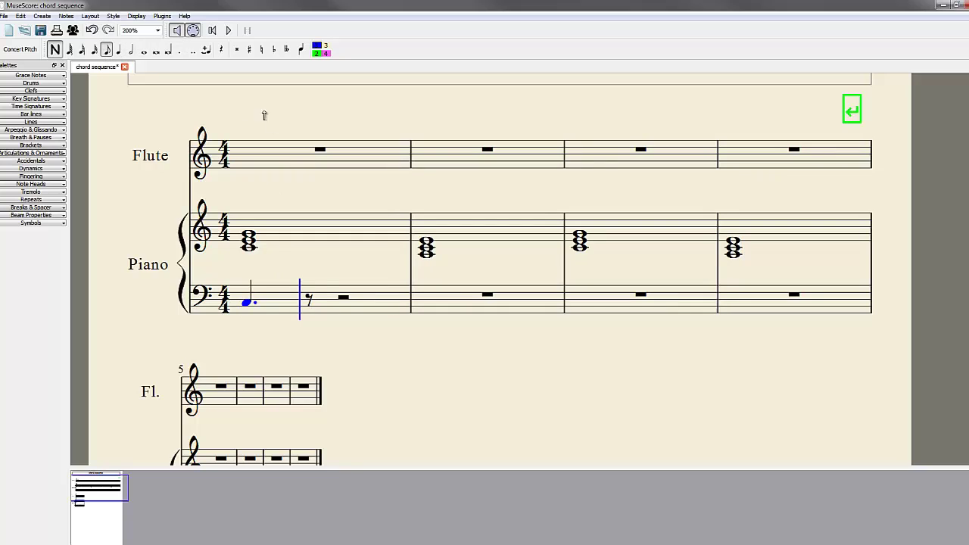
left_click(311, 304)
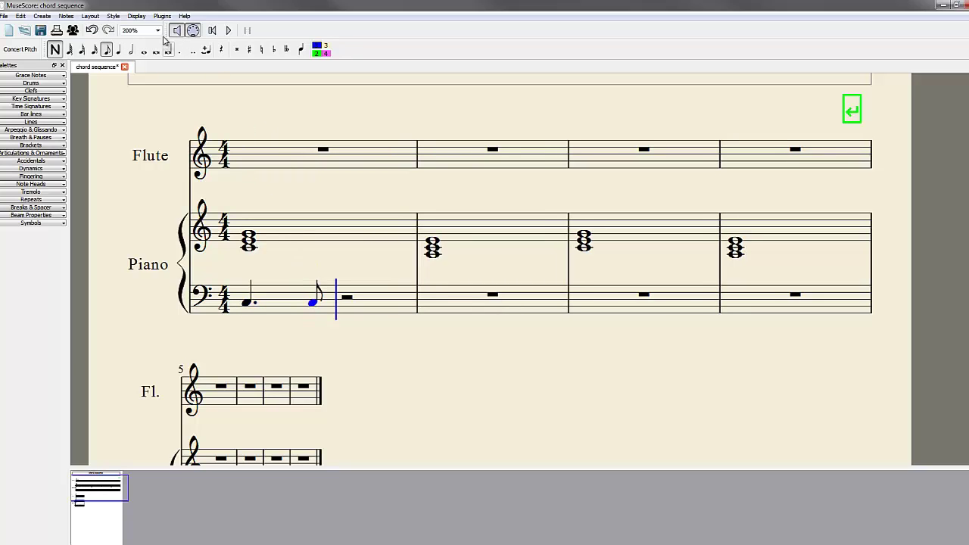
left_click(131, 50)
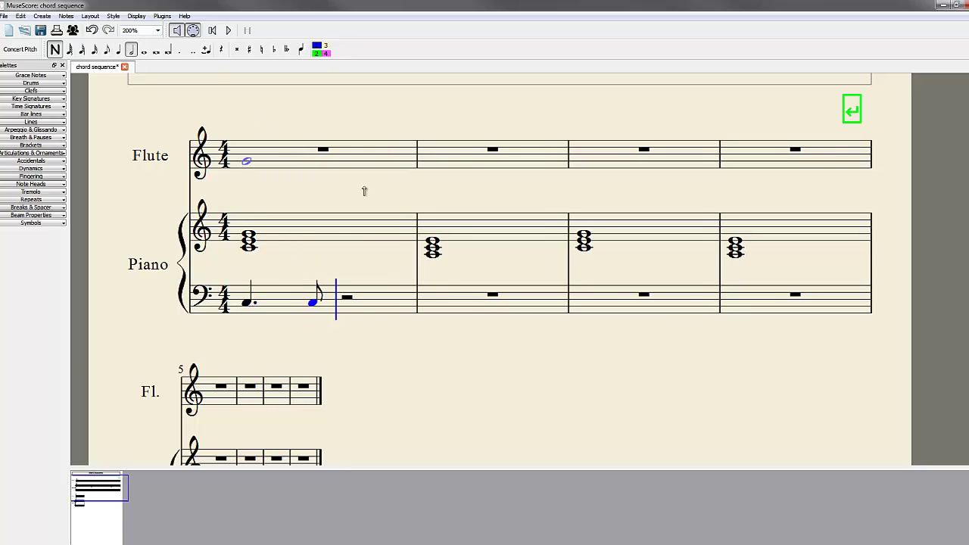
left_click(347, 302)
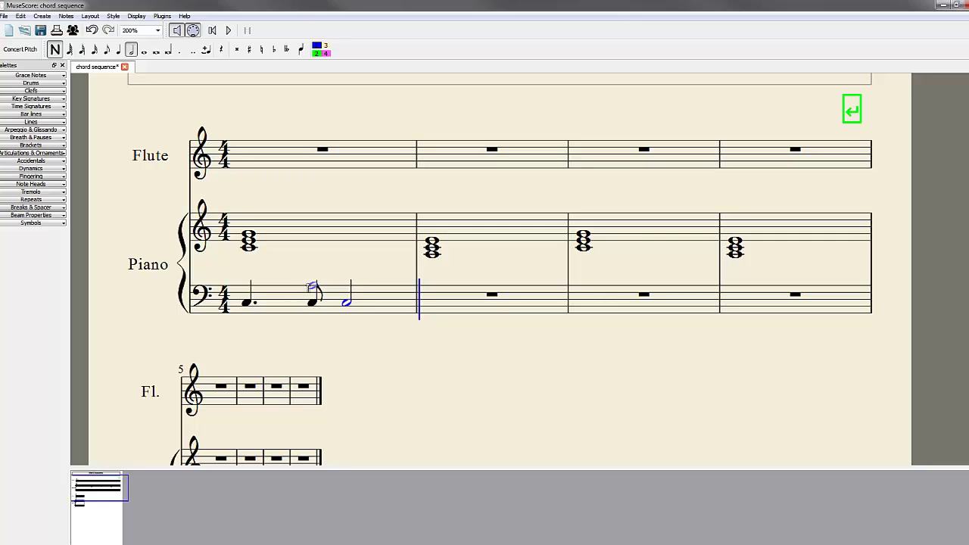
key("space")
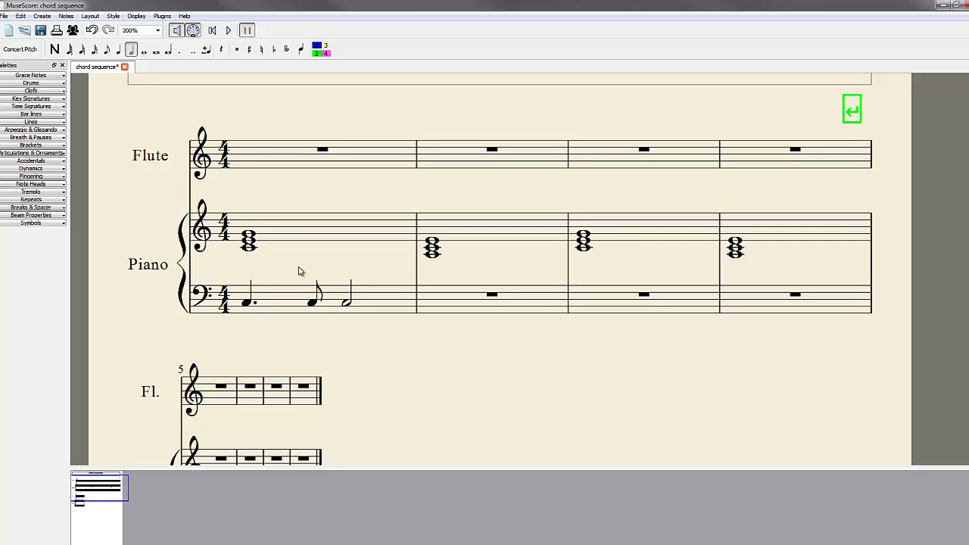
Add the C an octave above each bar-1 bass note with Alt+8, then play back from the first chord
left_click(281, 304)
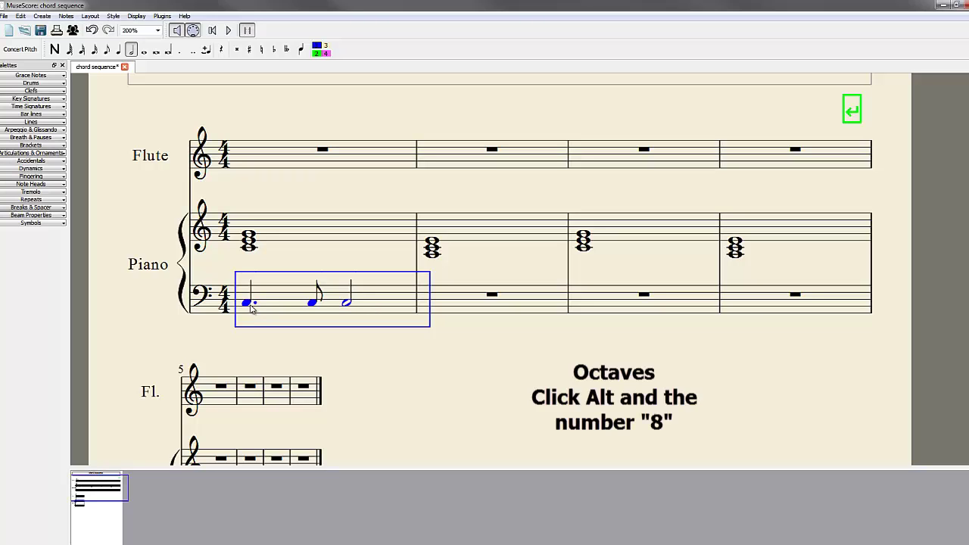
key("alt+8")
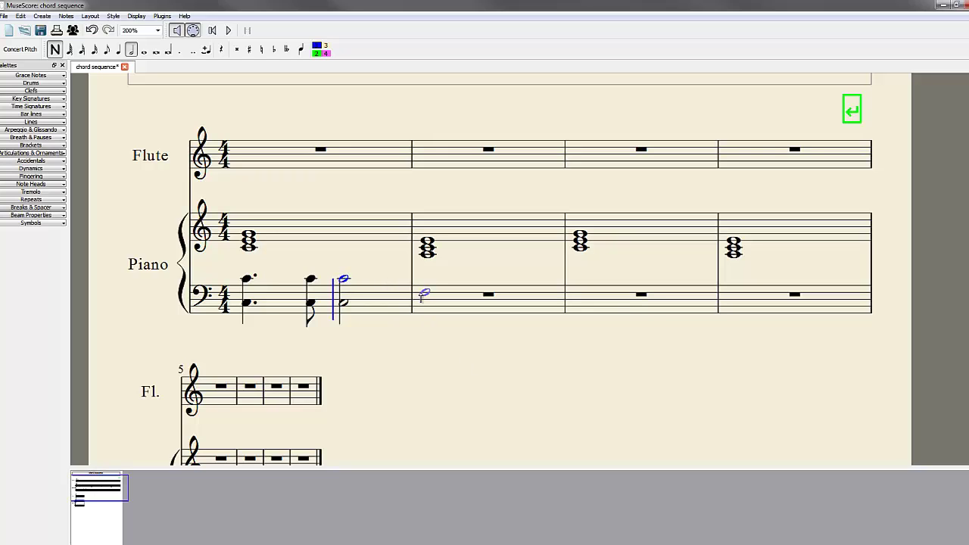
key("space")
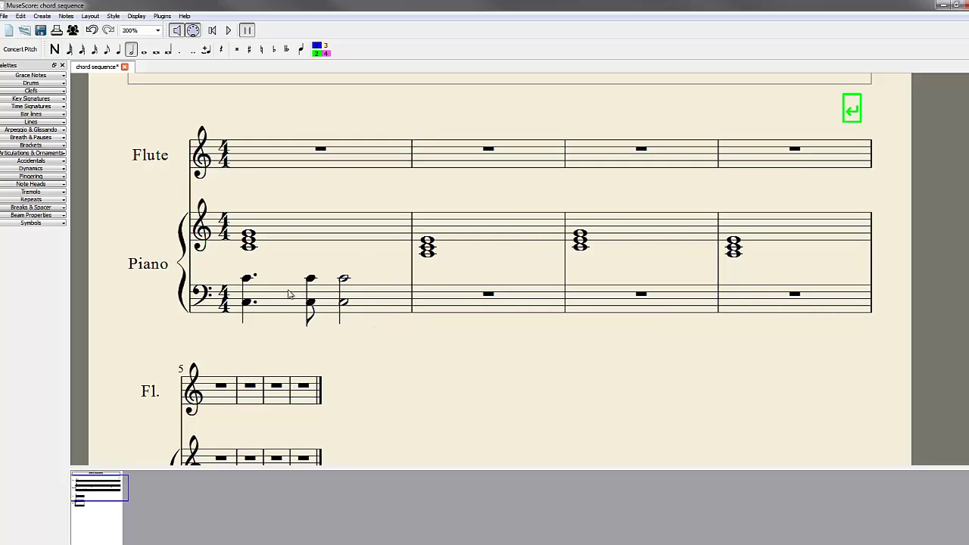
left_click(249, 246)
key("space")
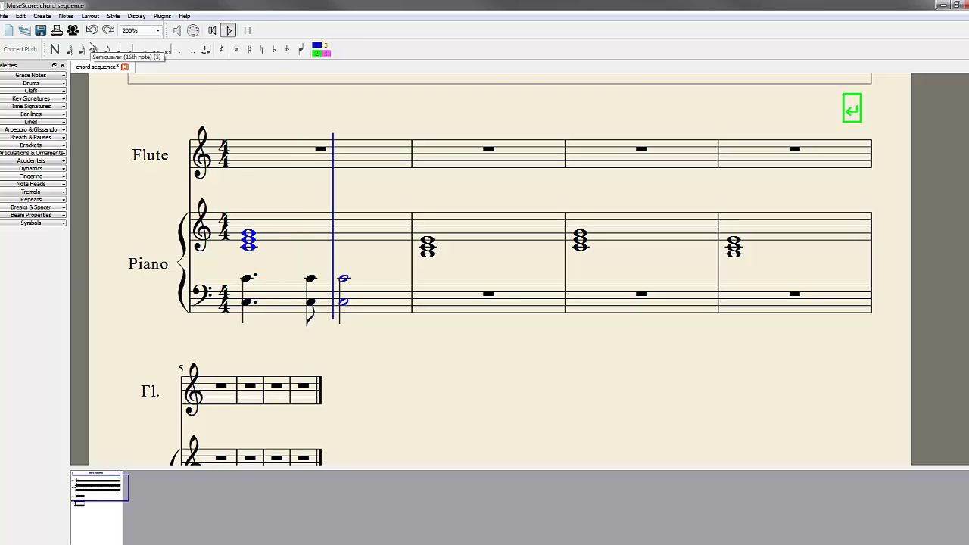
key("space")
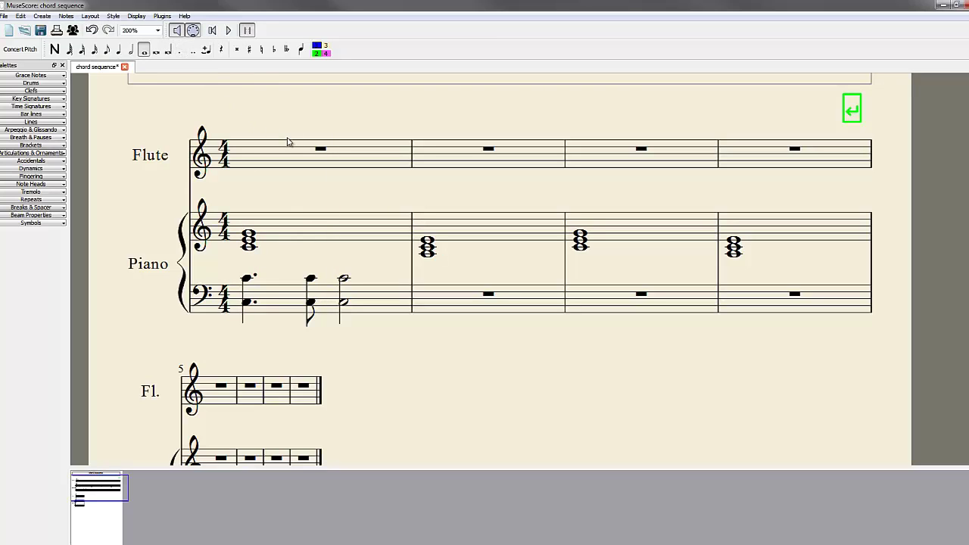
Repeat the octave bass bar into bar 2 and lower those notes to A
left_click(275, 302)
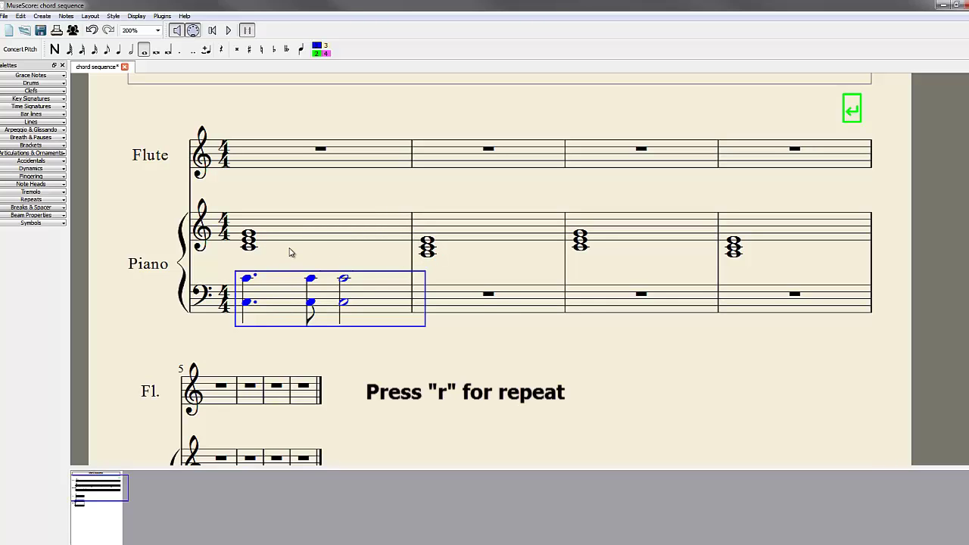
key("r")
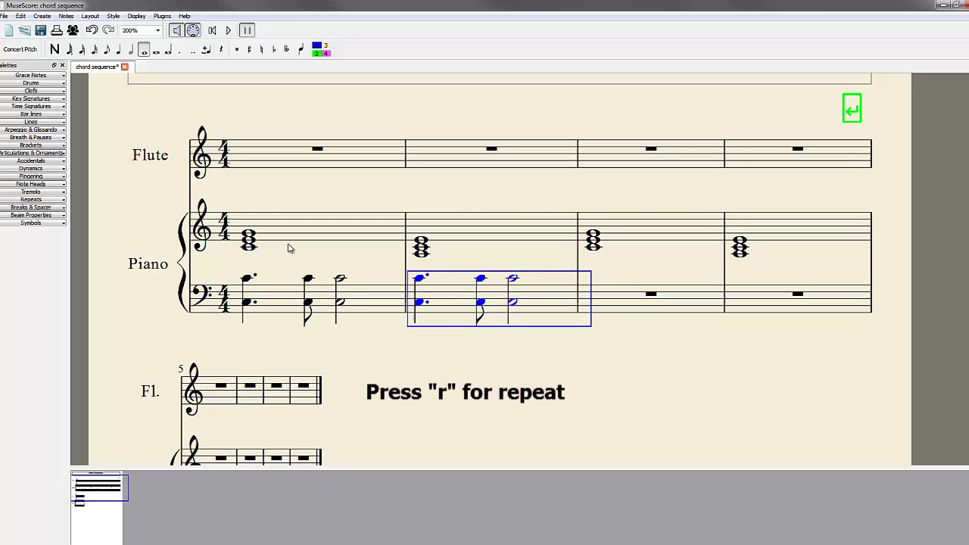
key("Down")
key("Down")
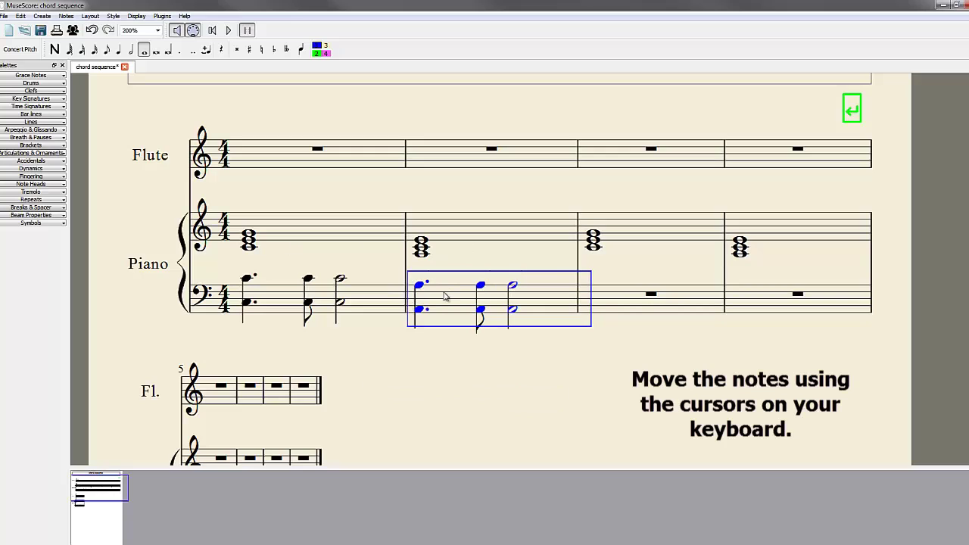
key("Escape")
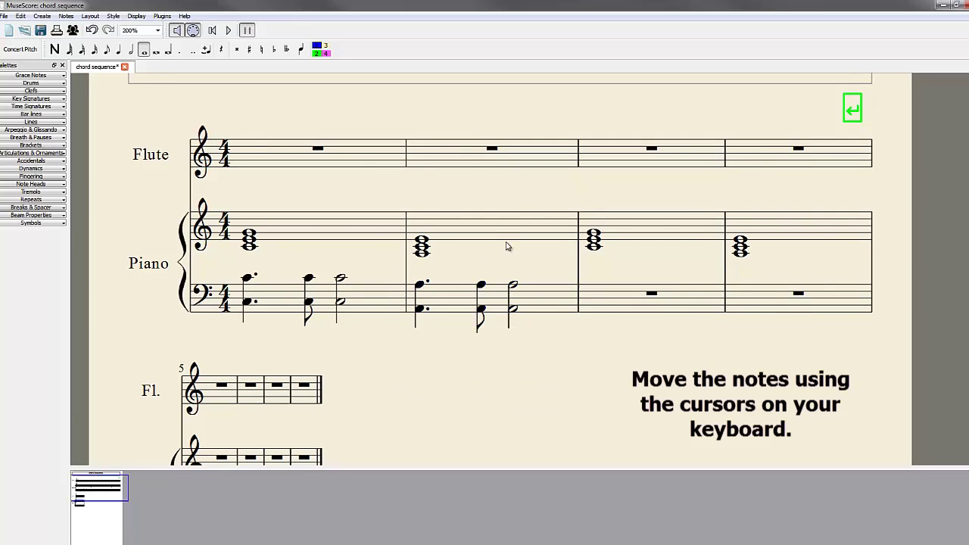
Check the piano chords in bars 1 through 4 one by one
left_click(287, 236)
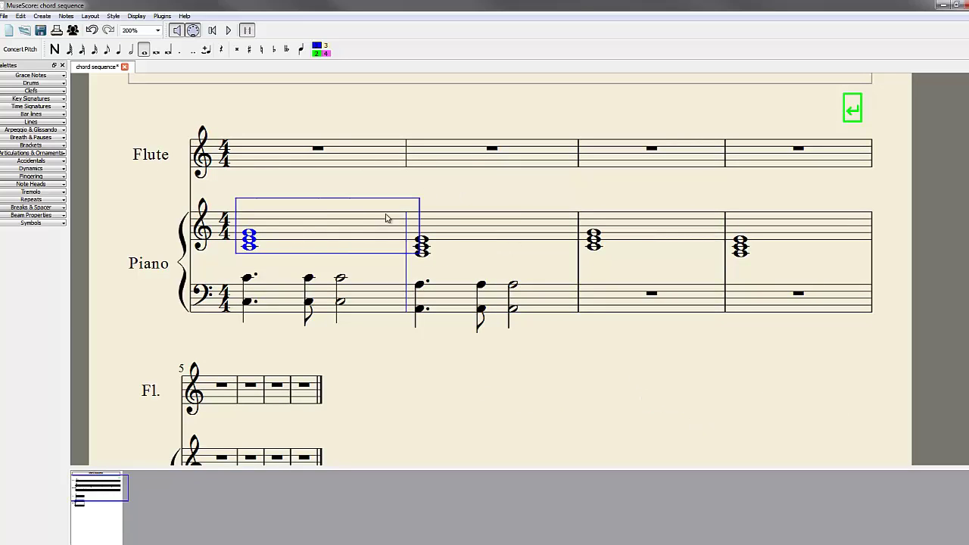
left_click(469, 231)
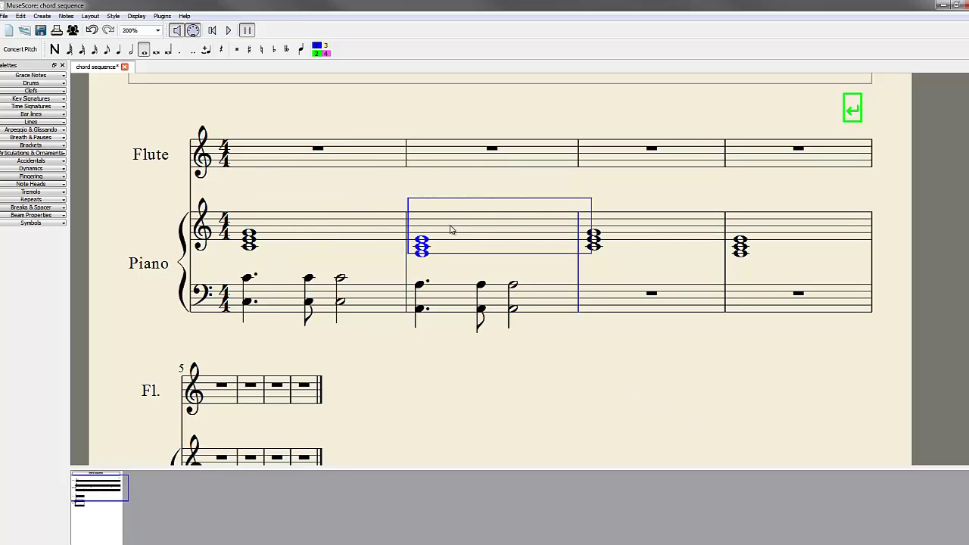
left_click(635, 230)
left_click(790, 224)
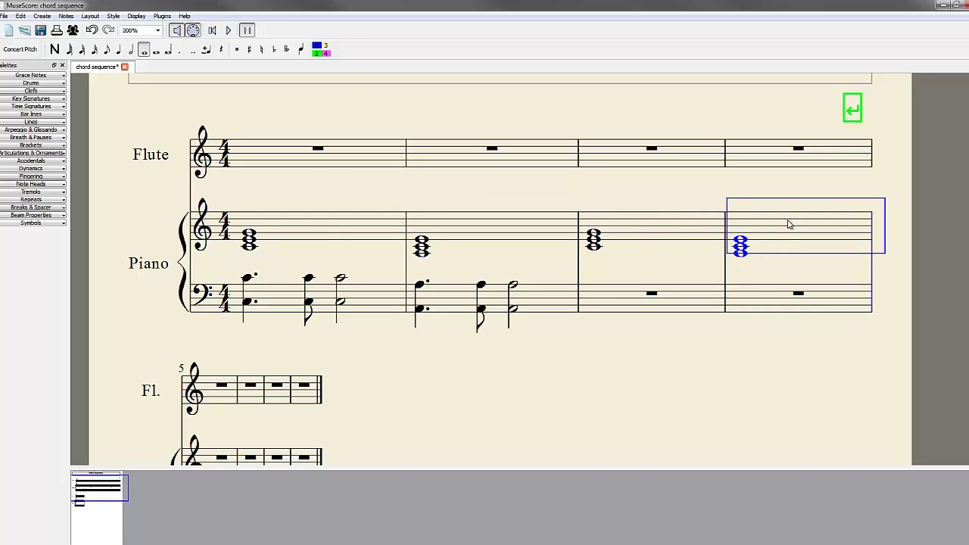
Repeat bass bars 1–2 into bars 3–4
left_click(269, 306)
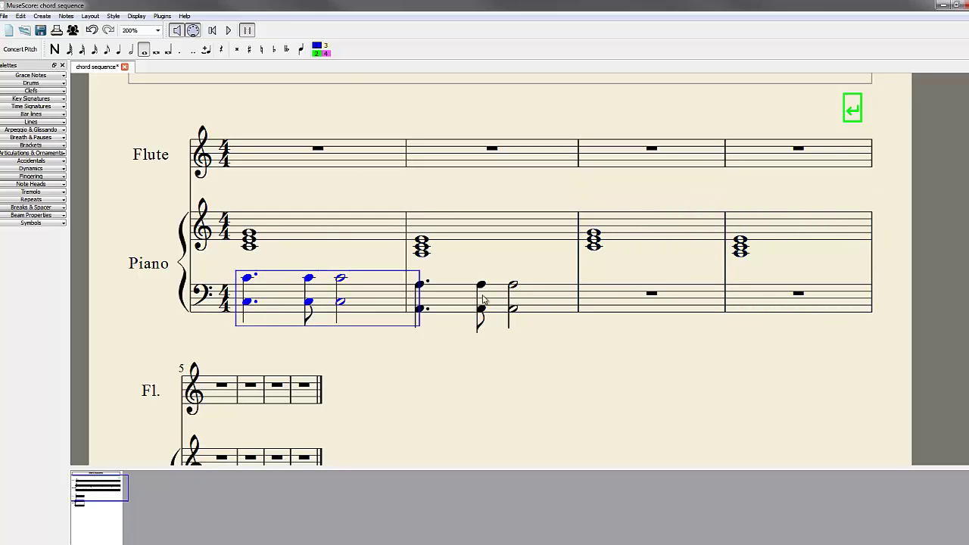
left_click(539, 304, "shift")
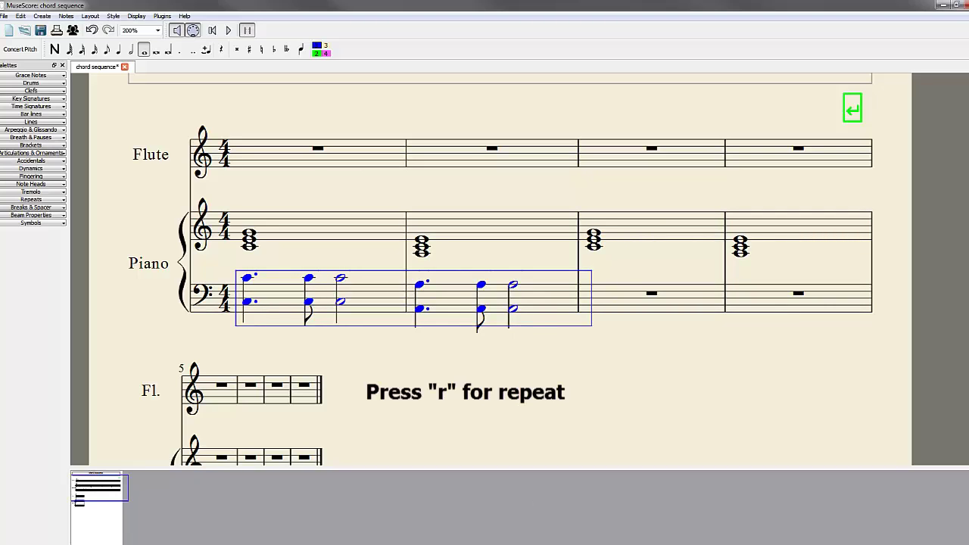
key("r")
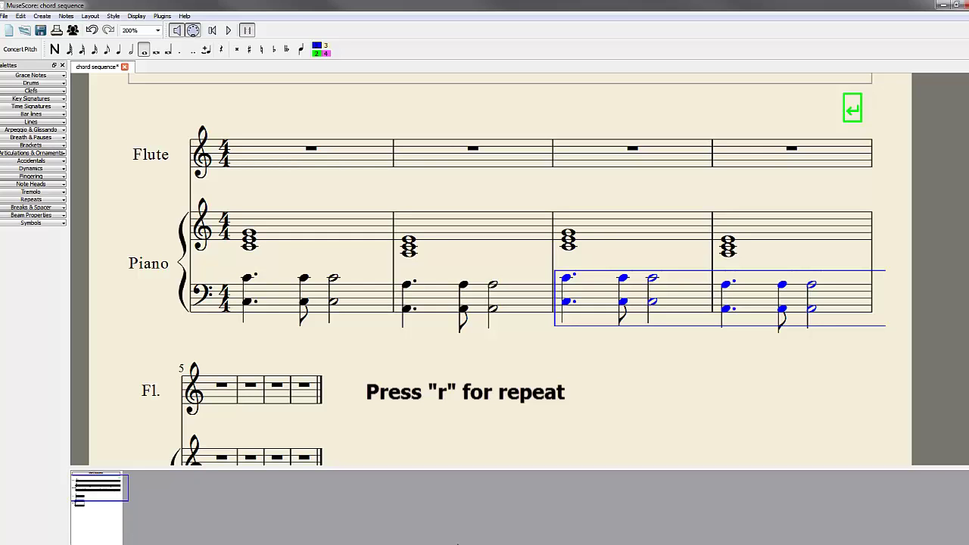
left_click(463, 412)
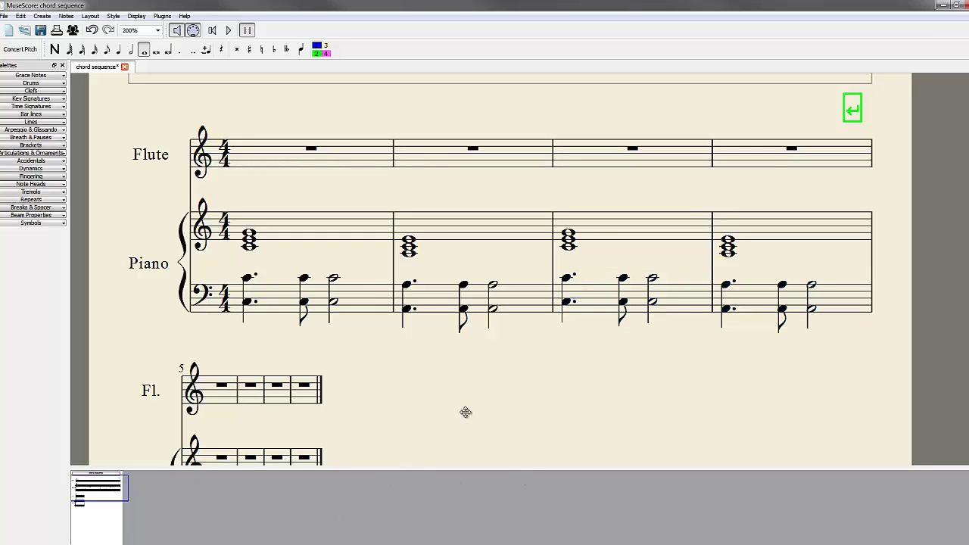
left_click_drag(383, 369, 343, 414)
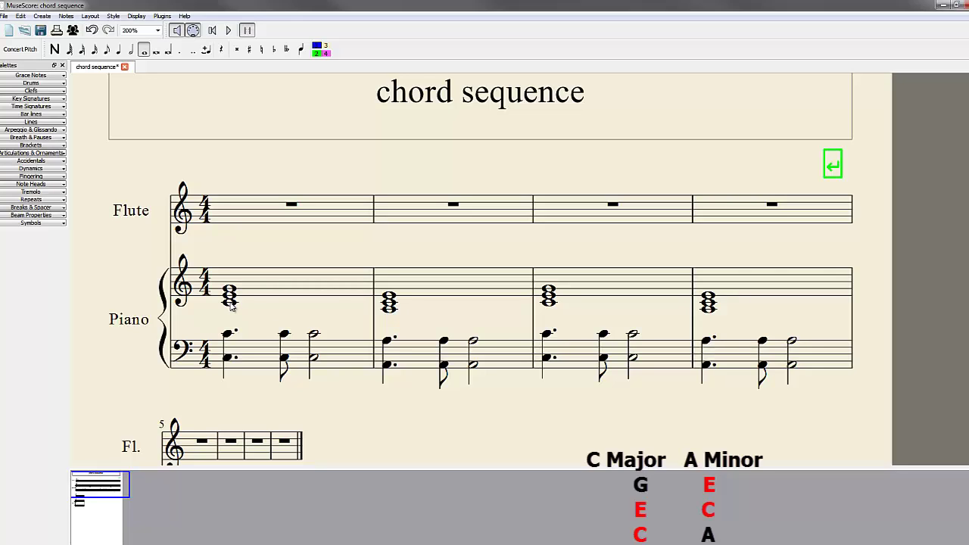
left_click(231, 305)
left_click(234, 303)
left_click(391, 306, "ctrl")
left_click(391, 300, "ctrl")
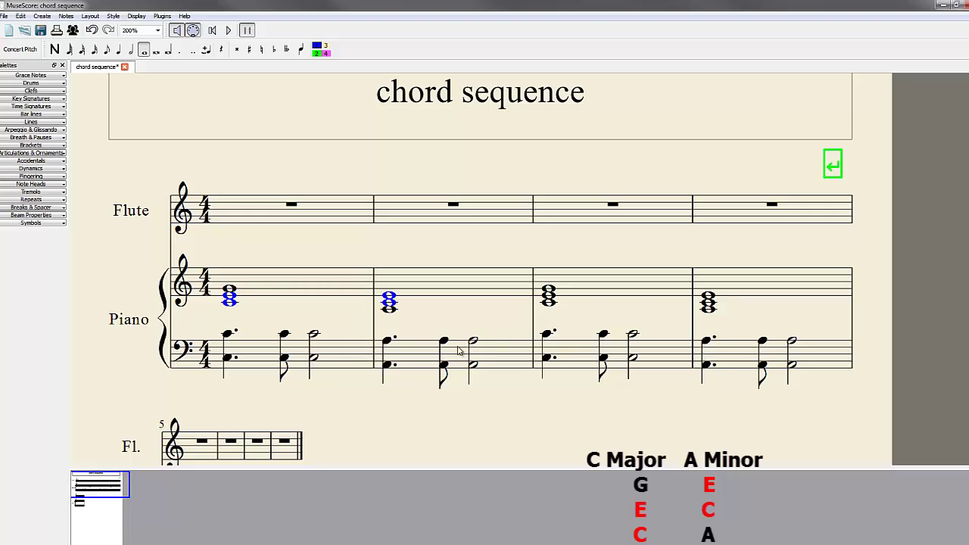
left_click(550, 303, "ctrl")
left_click(711, 303, "ctrl")
left_click(283, 252)
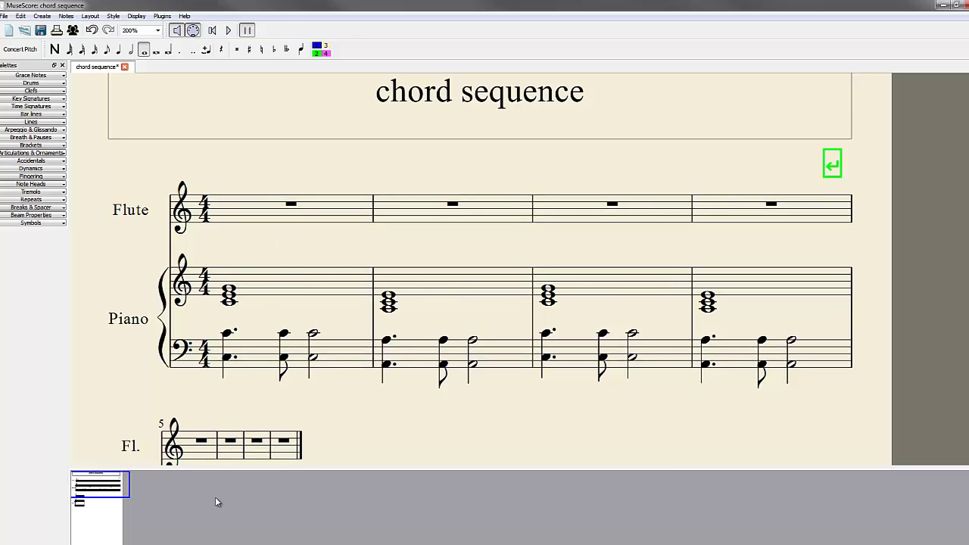
left_click(228, 207)
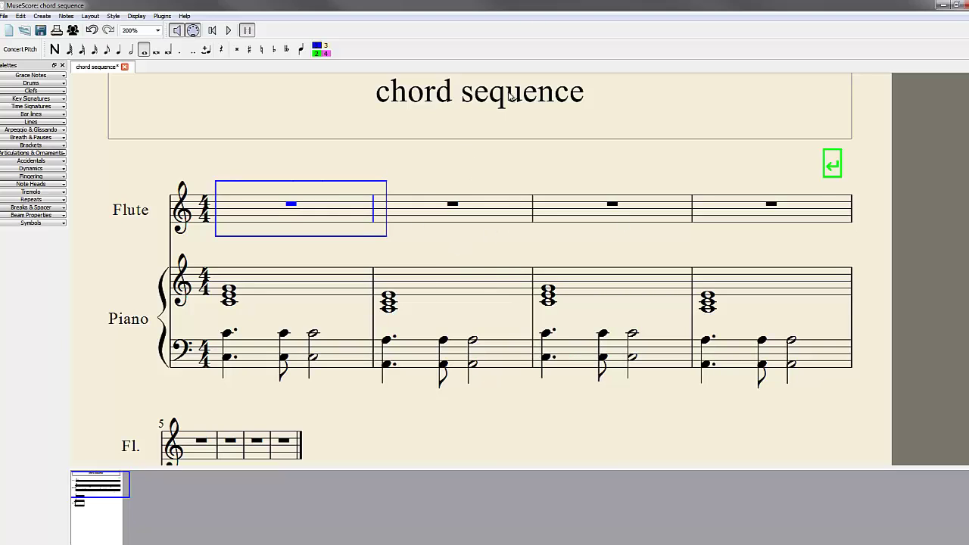
Enter quarter-note C, E, C, E across the Flute's first bar
left_click(474, 180)
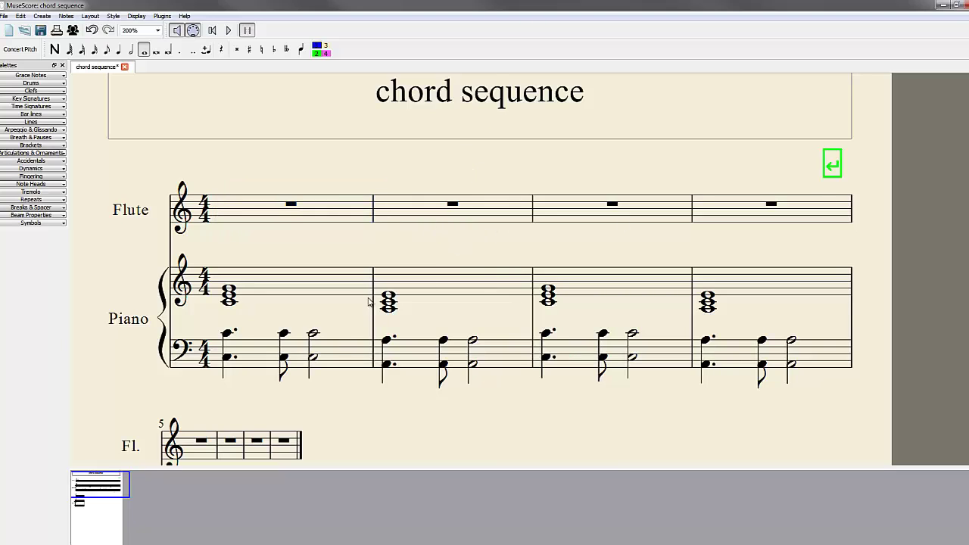
left_click(119, 53)
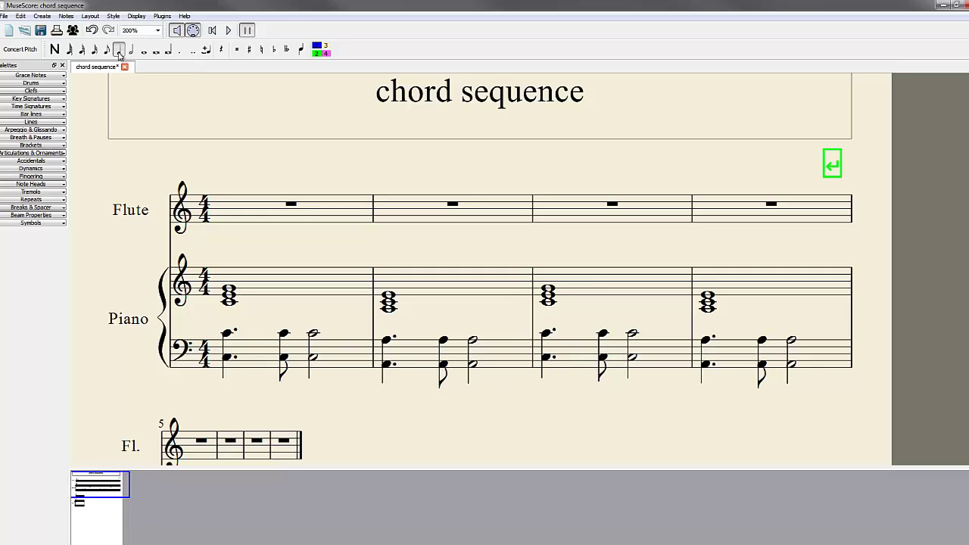
left_click(55, 50)
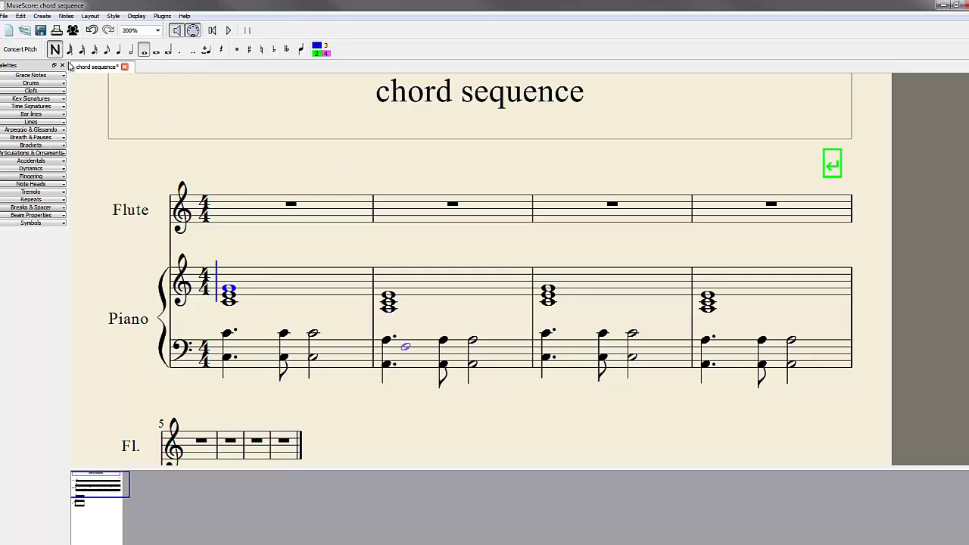
left_click(119, 51)
left_click(219, 212)
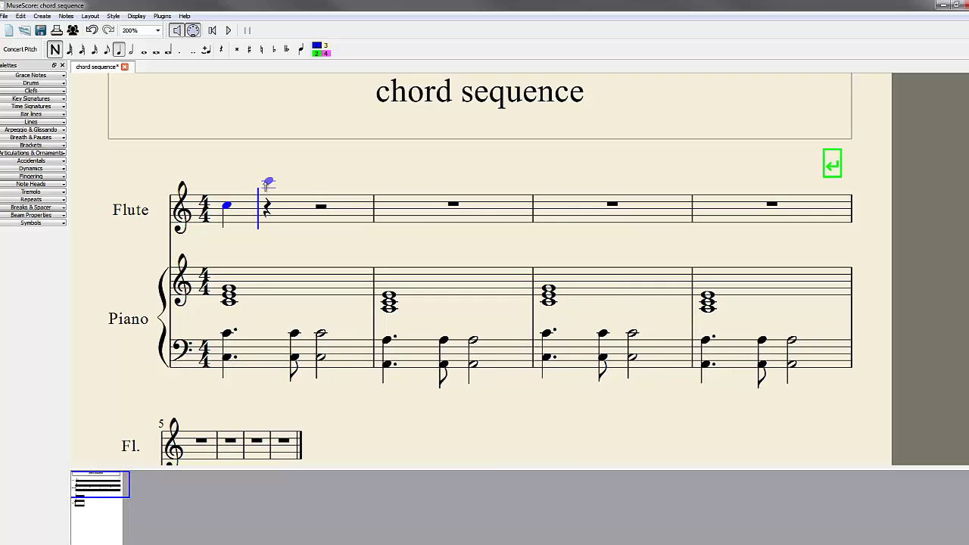
left_click(266, 203)
left_click(320, 205)
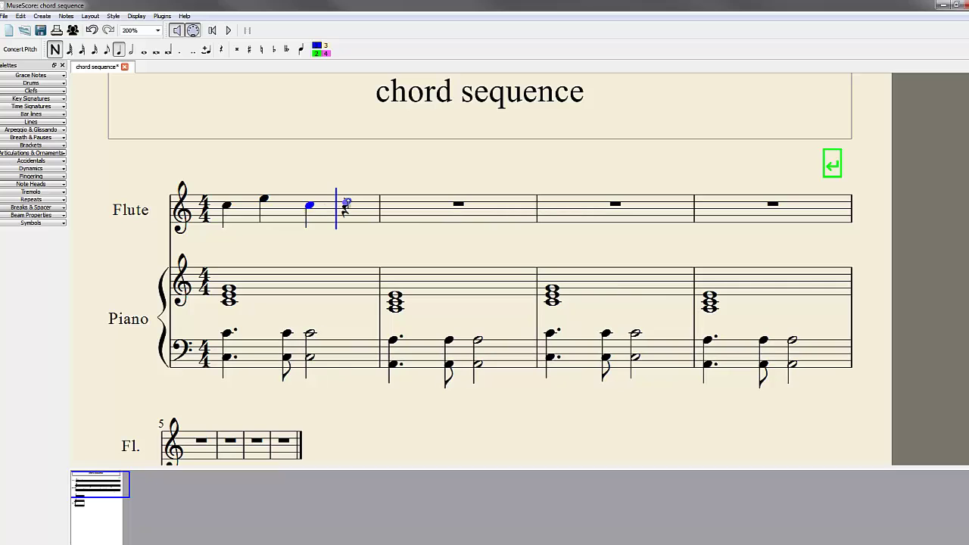
left_click(350, 201)
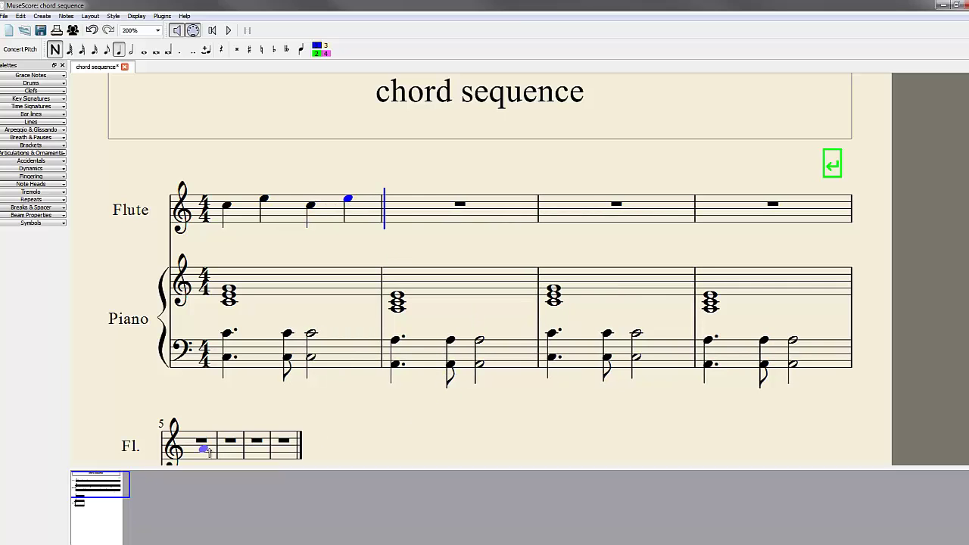
key("space")
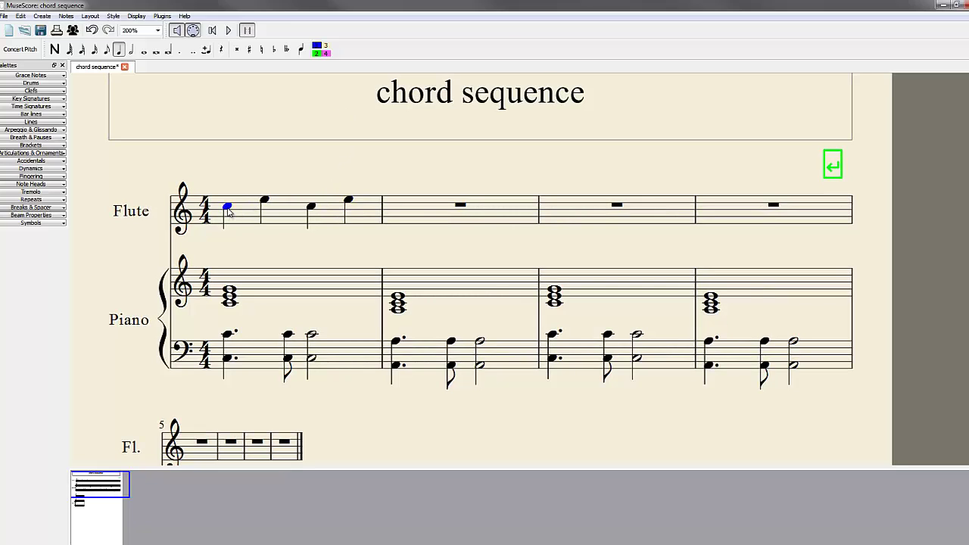
Play the score, then repeat the Flute's C–E–C–E bar into bar 2
key("space")
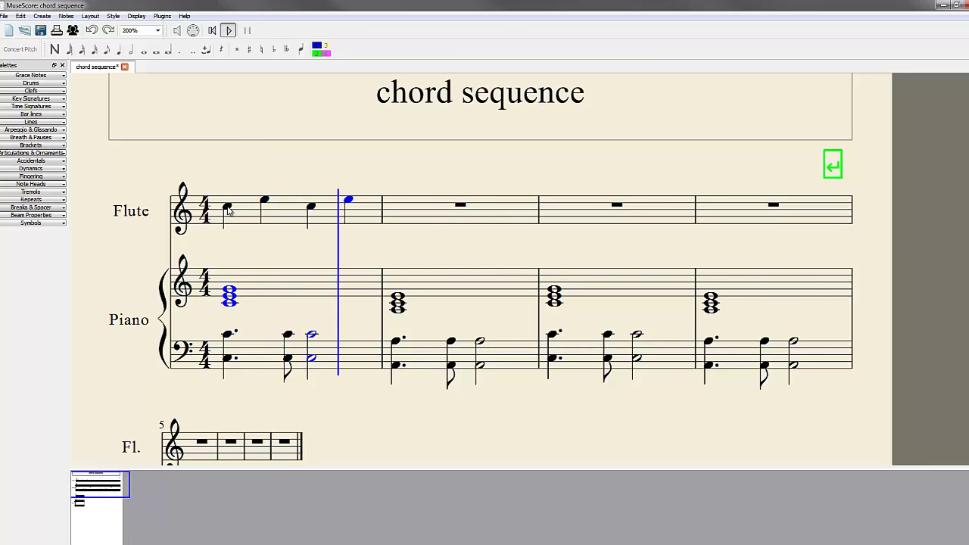
key("space")
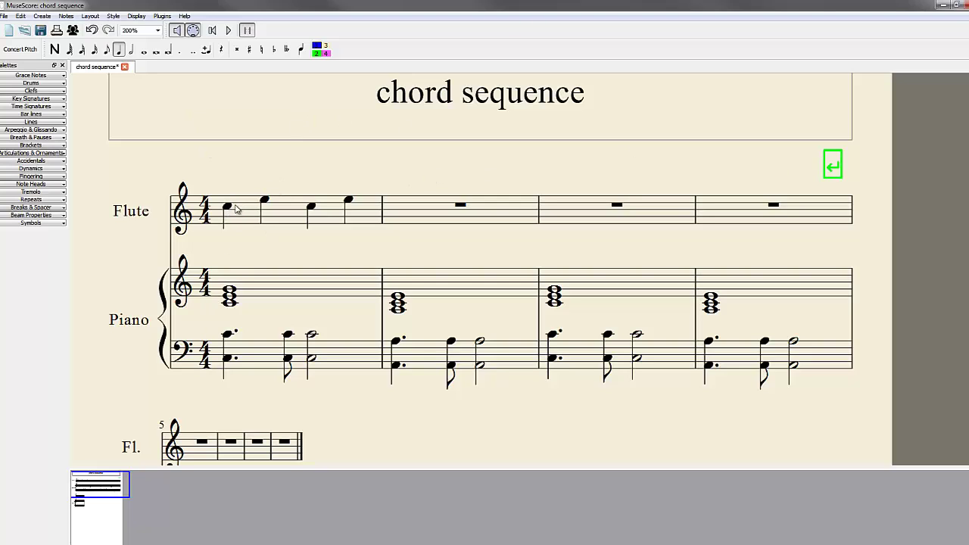
left_click(290, 210)
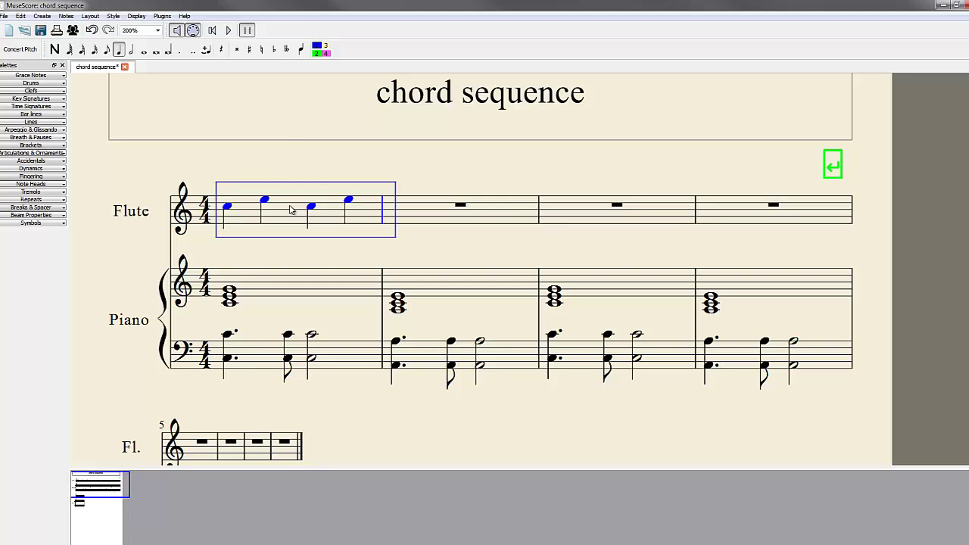
key("r")
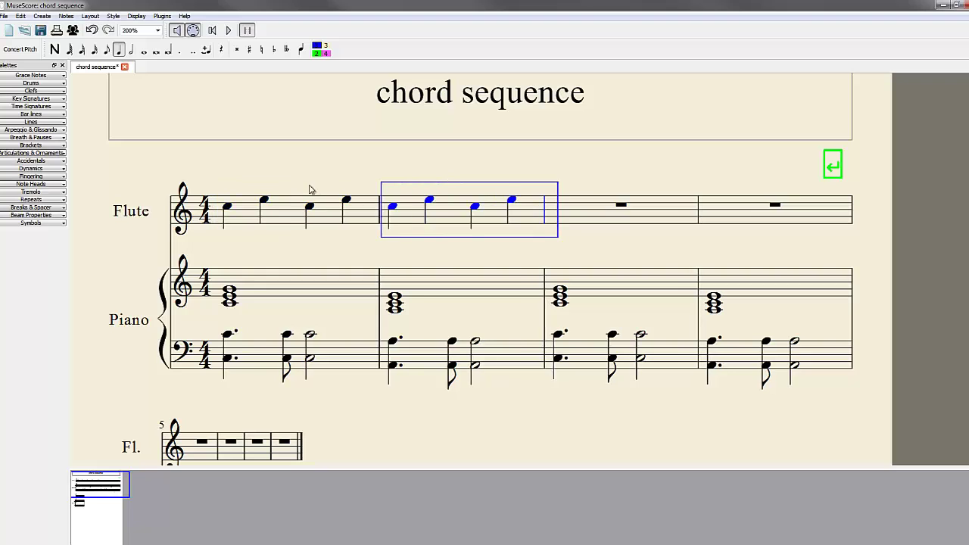
left_click(334, 170)
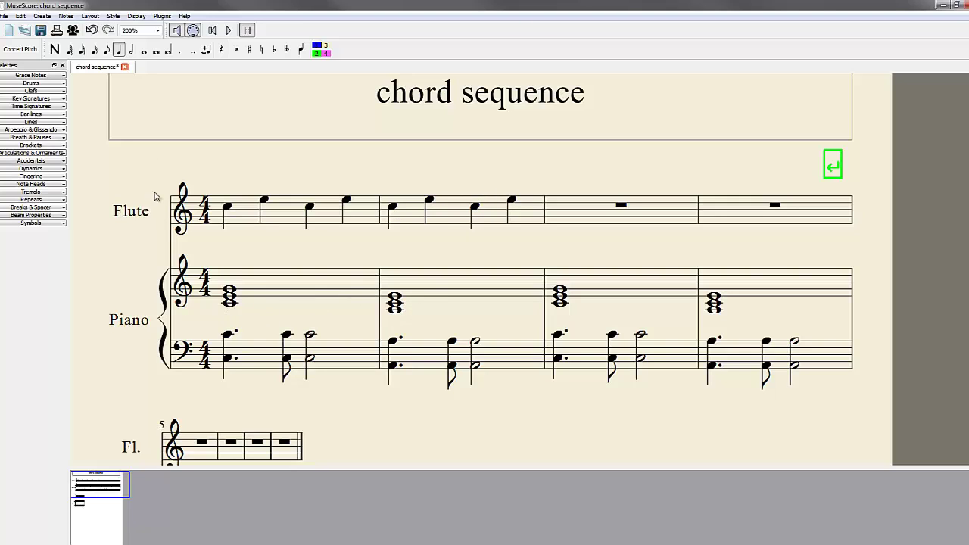
Play the score back starting from the first Flute note
left_click(229, 209)
key("space")
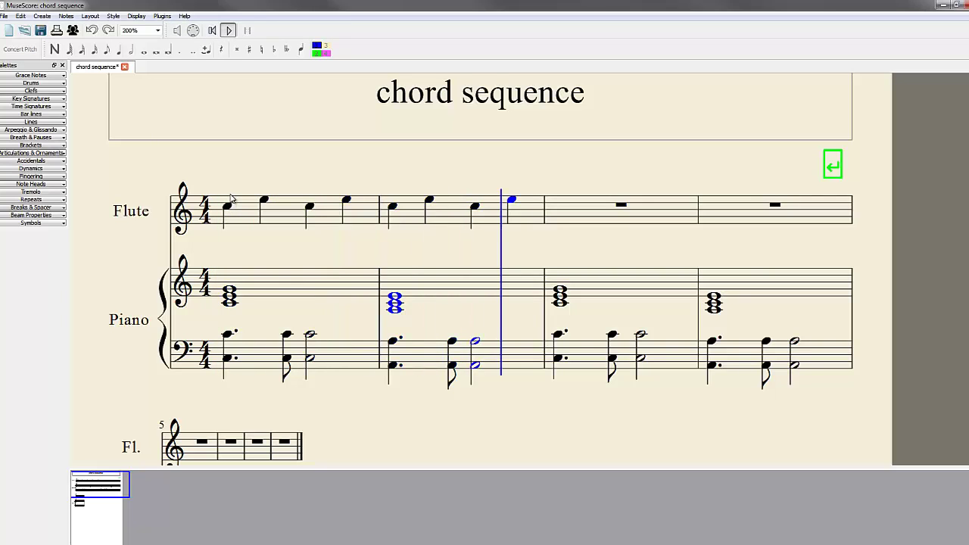
key("space")
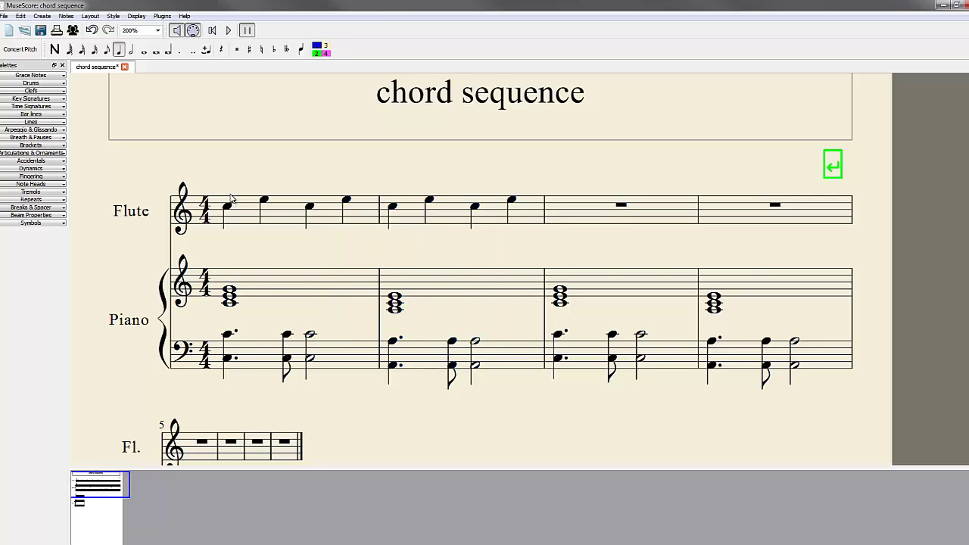
left_click(235, 304, "shift")
left_click(236, 306)
left_click(229, 293)
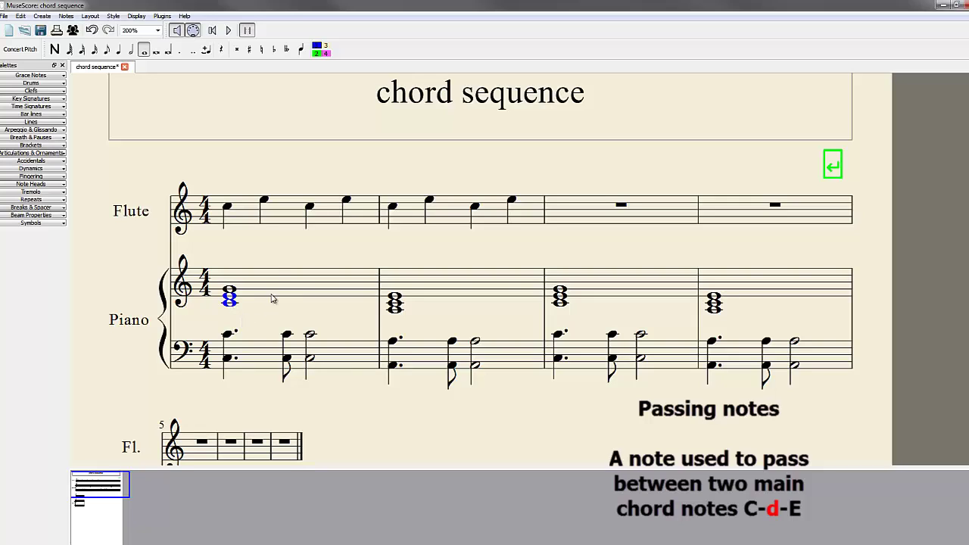
left_click(228, 207, "ctrl")
left_click(265, 202, "ctrl")
left_click(399, 302, "ctrl")
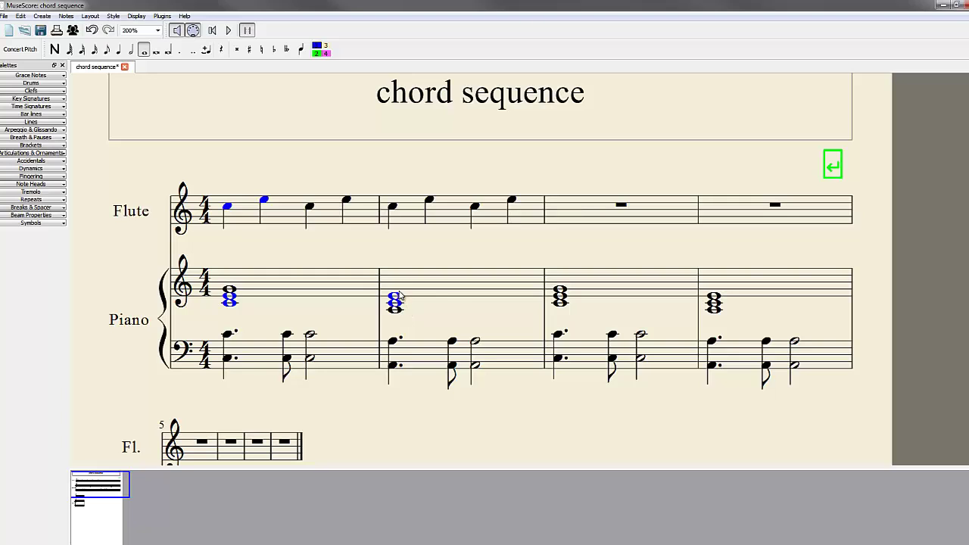
left_click(396, 208, "ctrl")
left_click(430, 201, "ctrl")
left_click(250, 235)
left_click(228, 208)
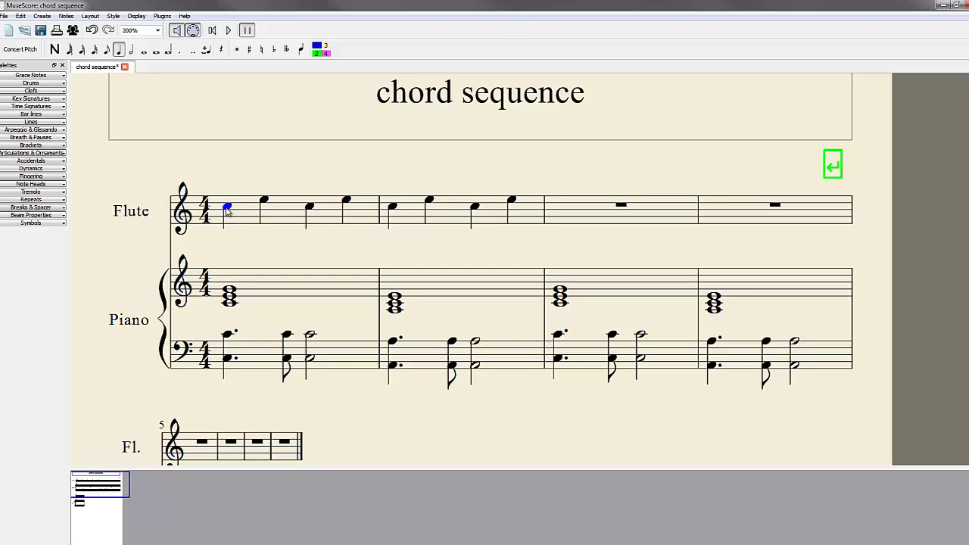
Shorten the first Flute C to an eighth and fill the following eighth rest with D
left_click(267, 169)
left_click(107, 49)
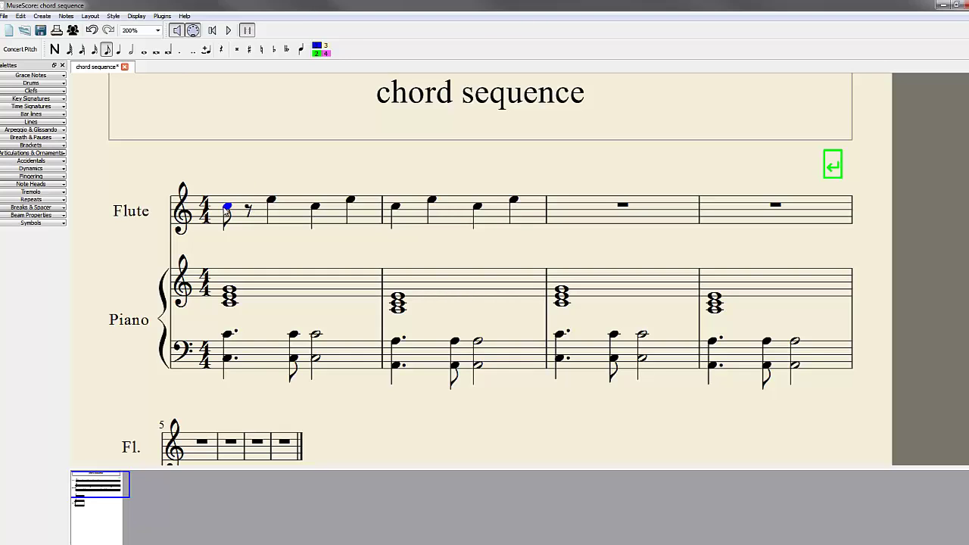
left_click(249, 209)
key("n")
key("d")
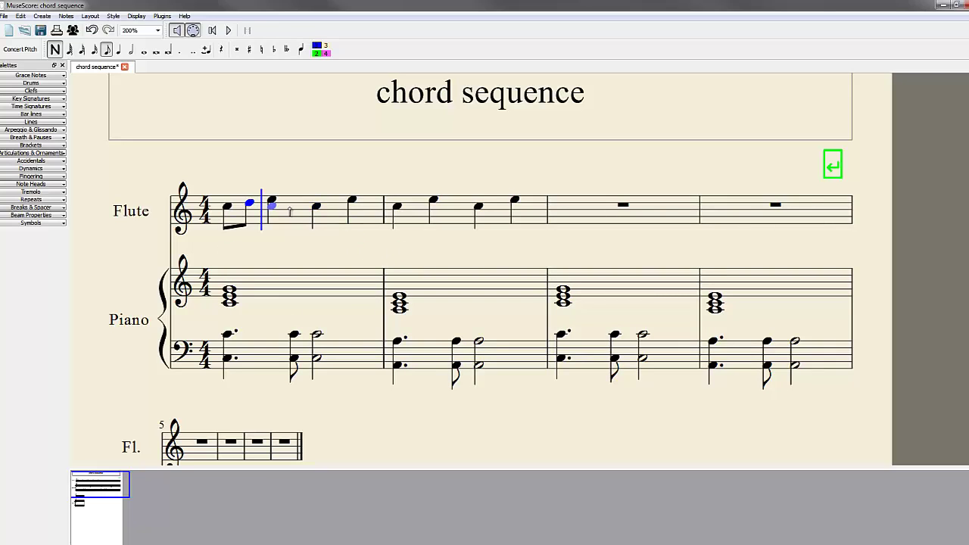
key("Escape")
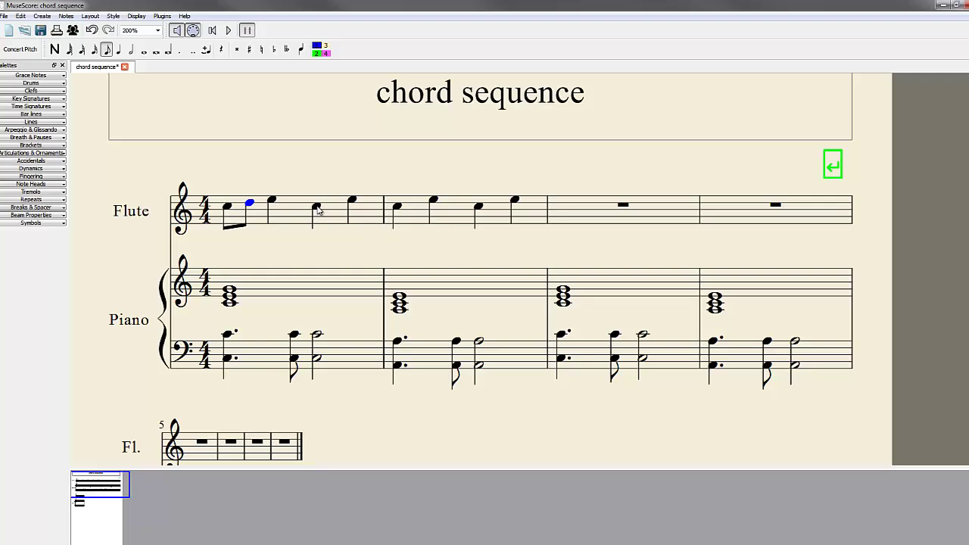
Make the Flute's E an eighth, fill the following rest with D, then play back
left_click(272, 204)
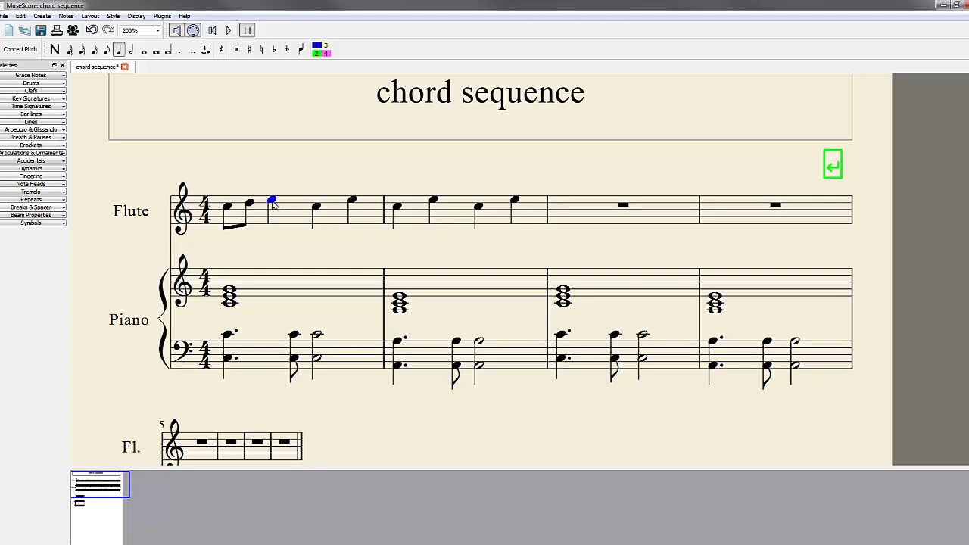
left_click(107, 50)
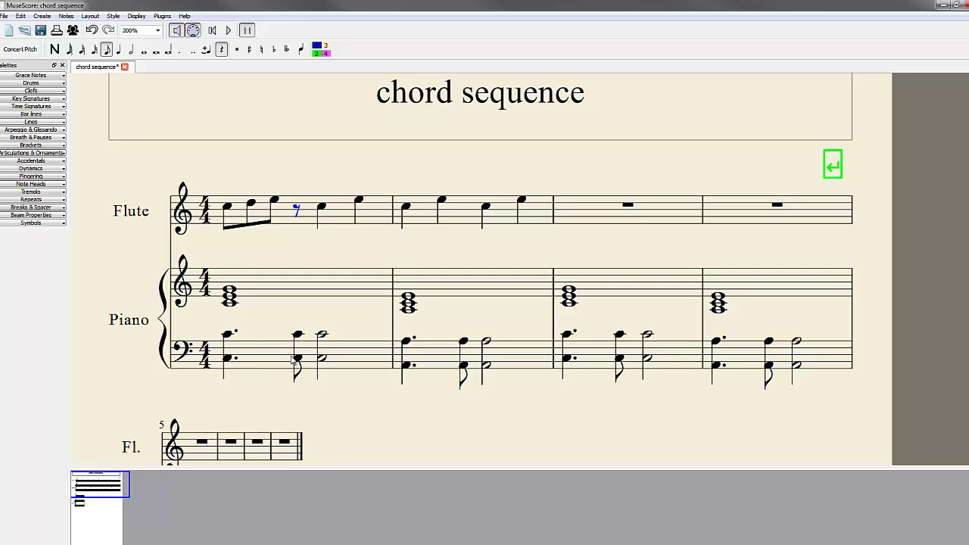
key("n")
key("c")
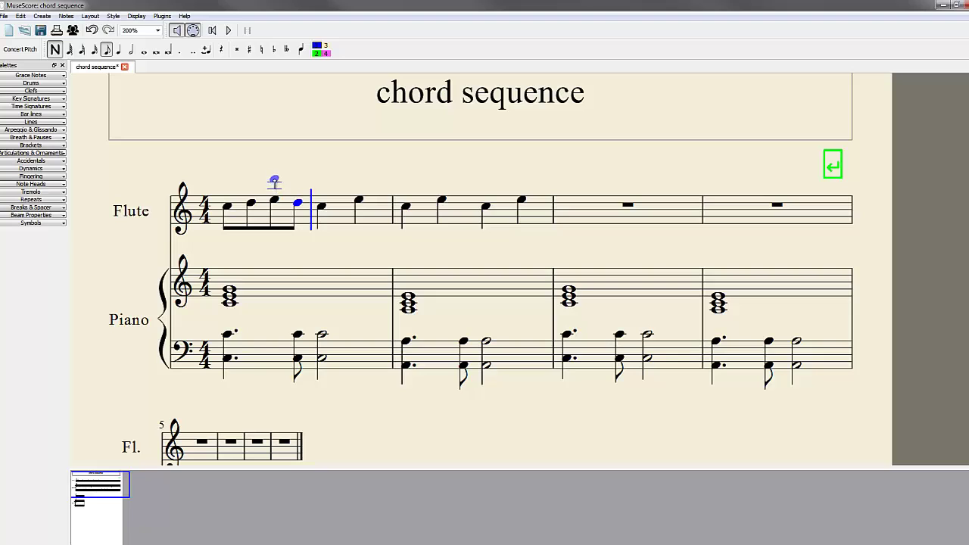
key("Escape")
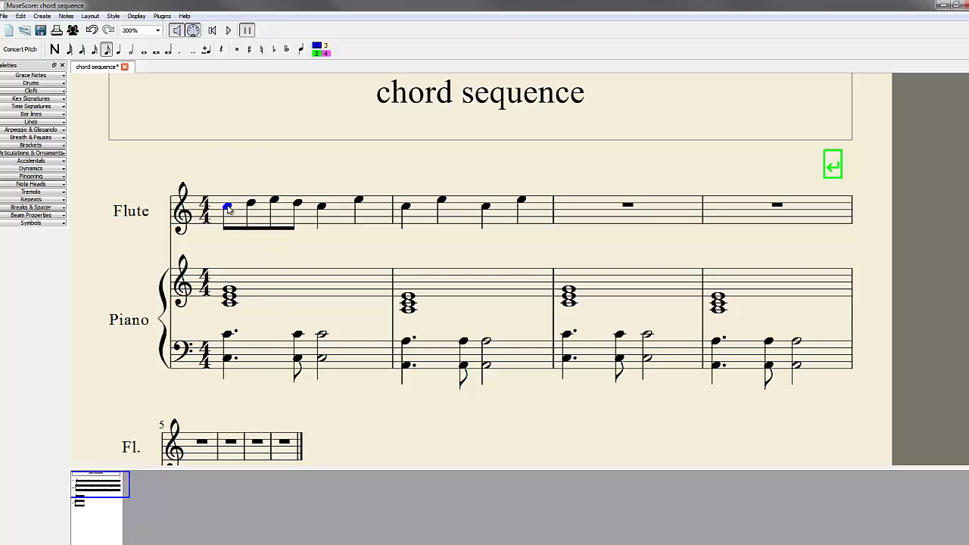
key("space")
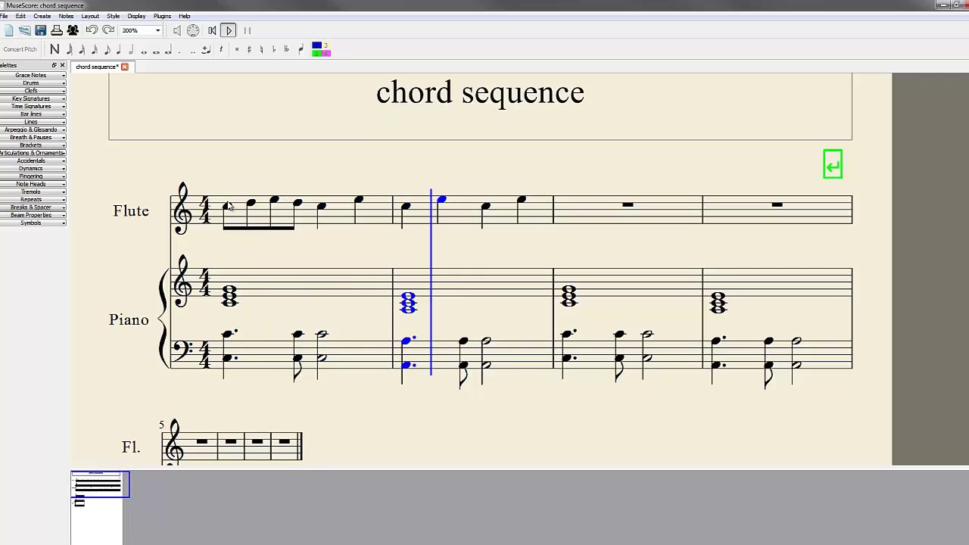
key("space")
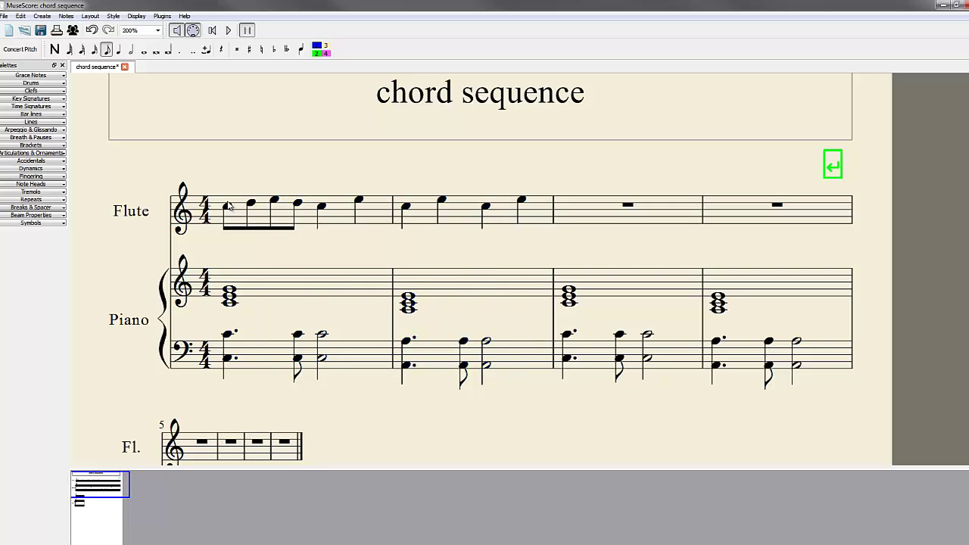
Select Flute bars 1–2 and repeat them into bars 3–4
left_click(303, 220)
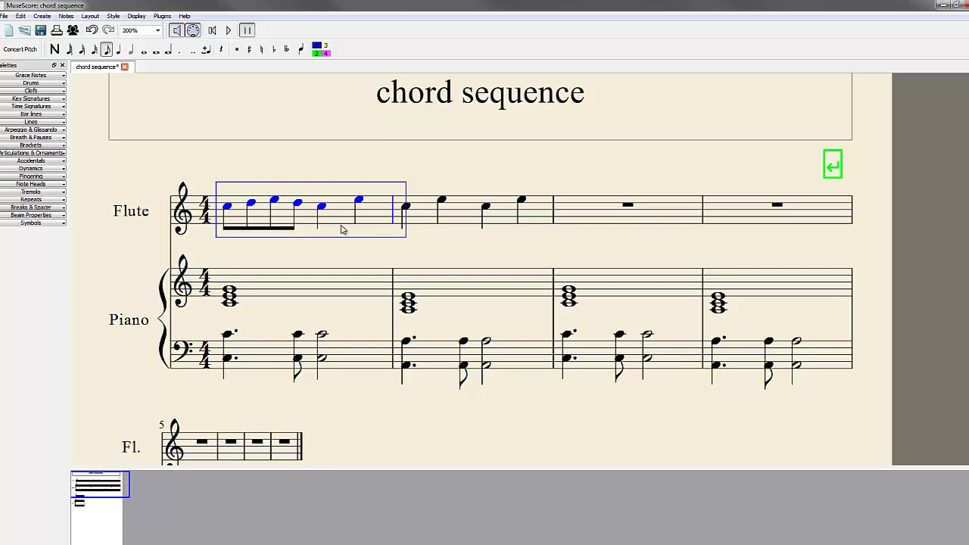
left_click(465, 217, "shift")
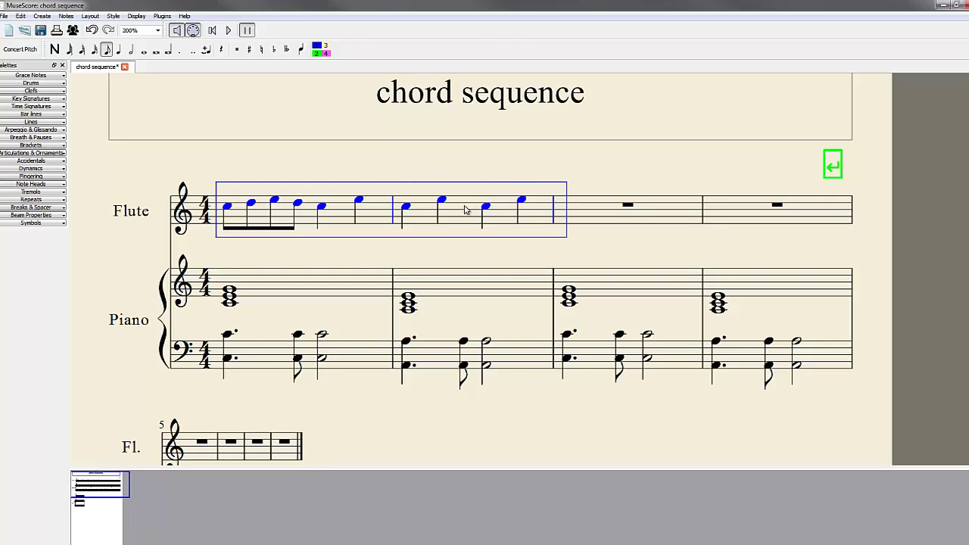
key("r")
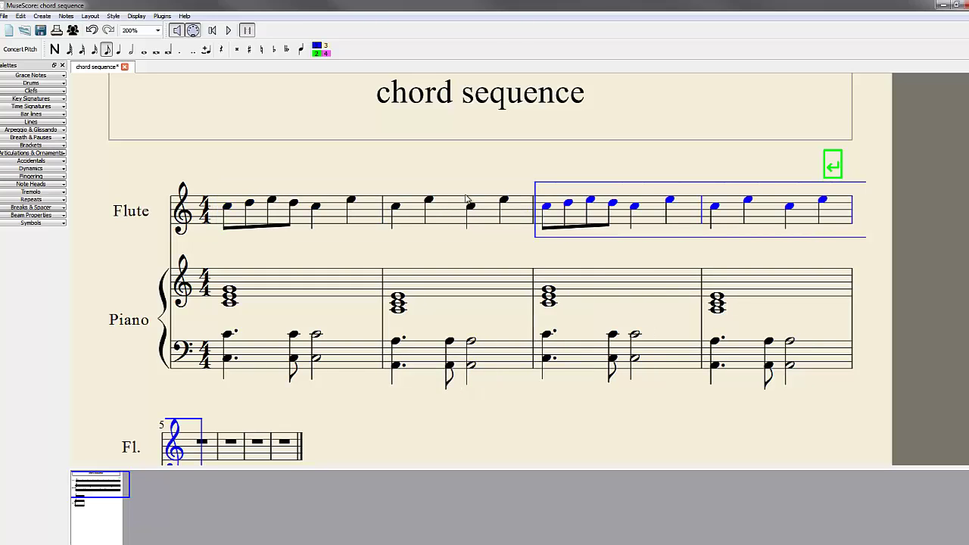
key("Escape")
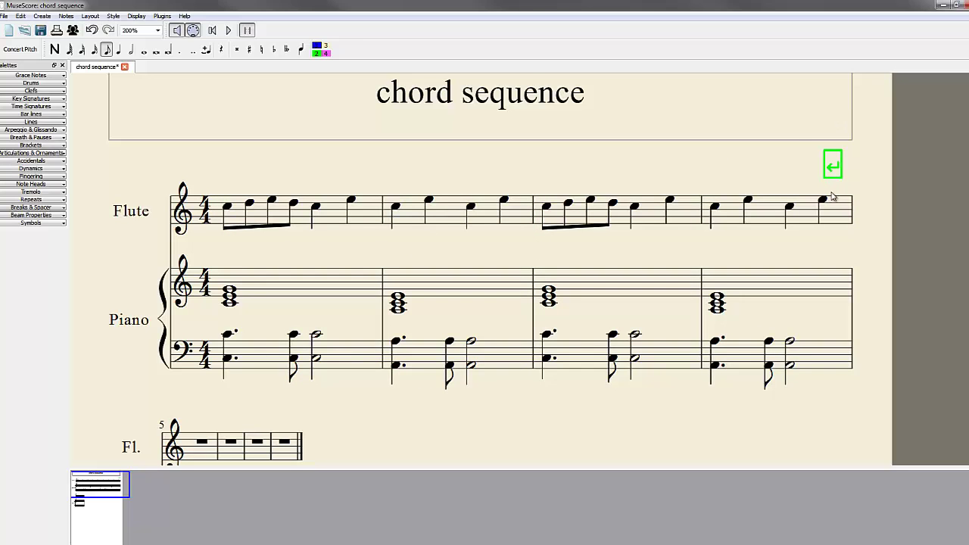
left_click_drag(863, 240, 853, 215)
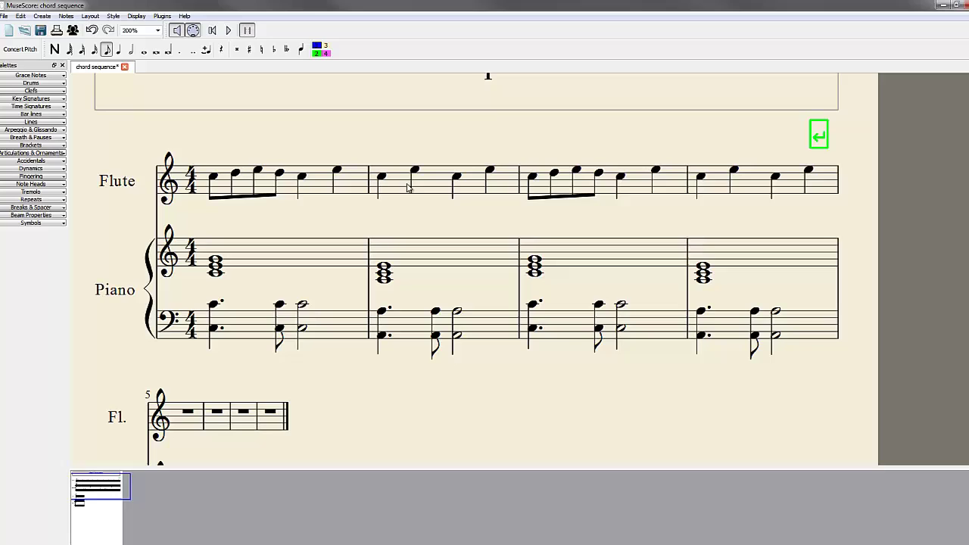
left_click(213, 176)
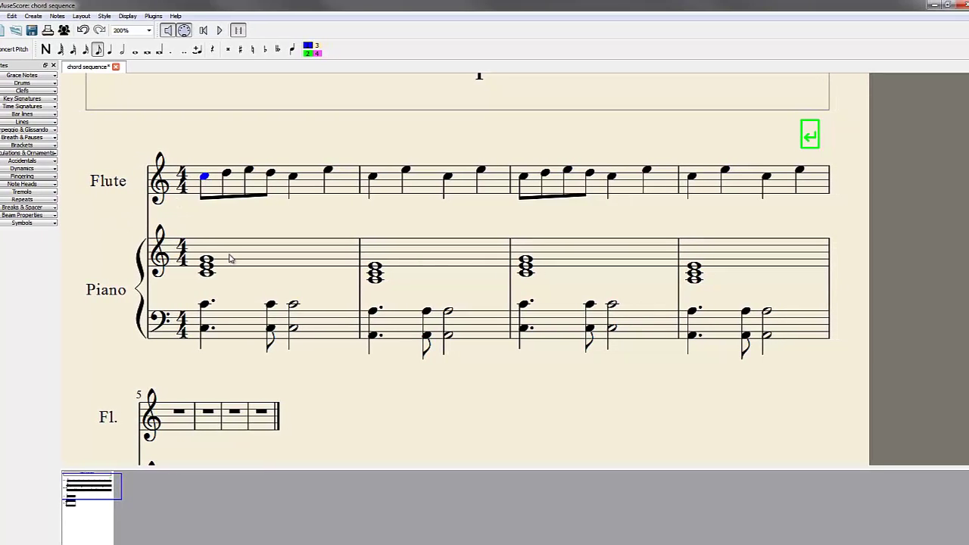
key("space")
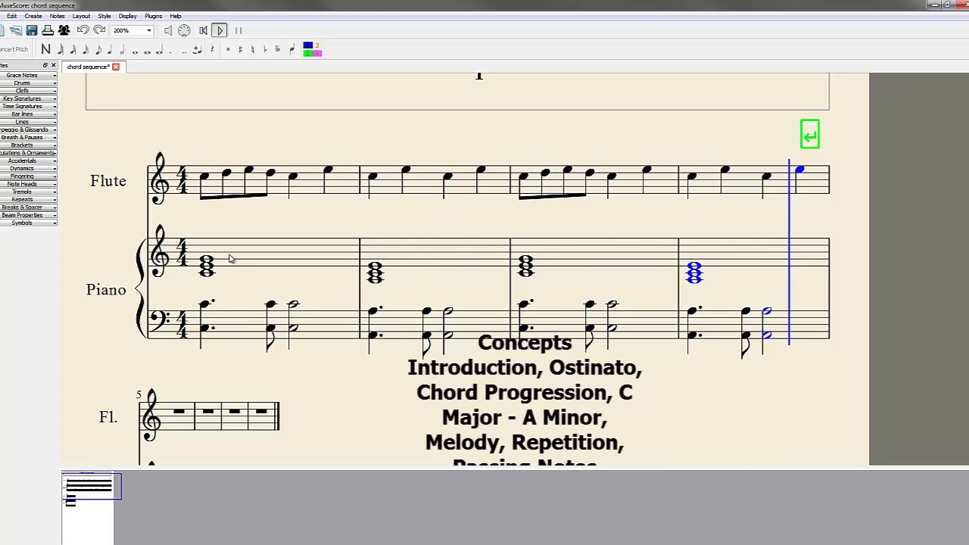
key("space")
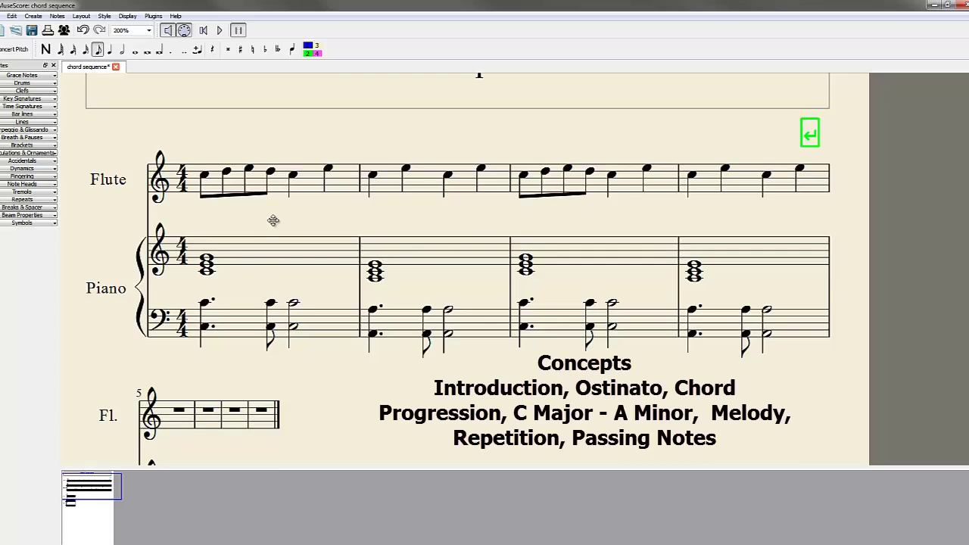
left_click_drag(273, 219, 265, 201)
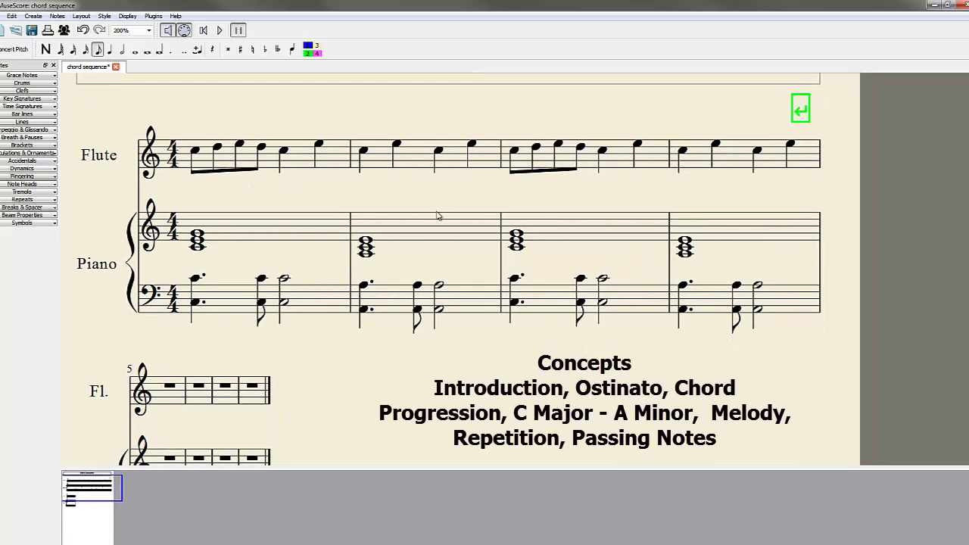
left_click(231, 306)
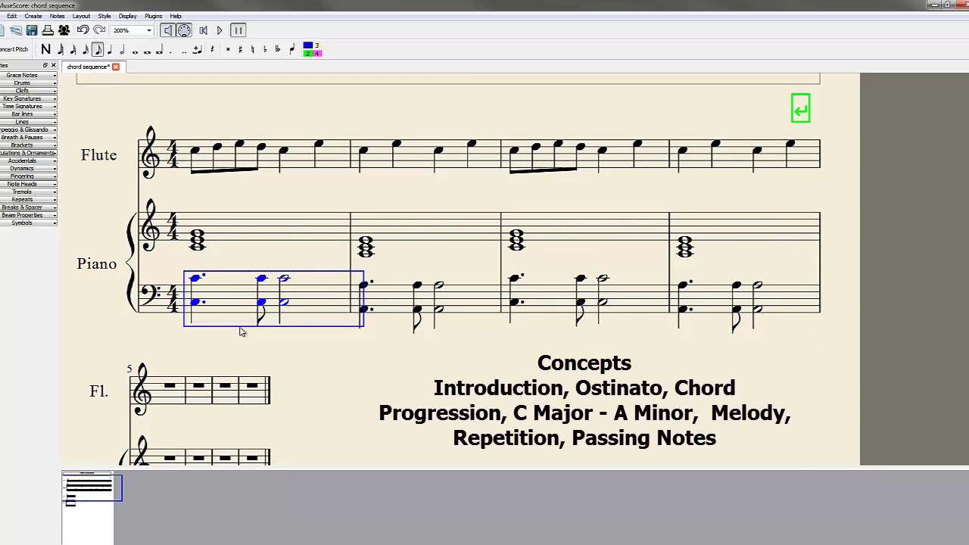
left_click(393, 306)
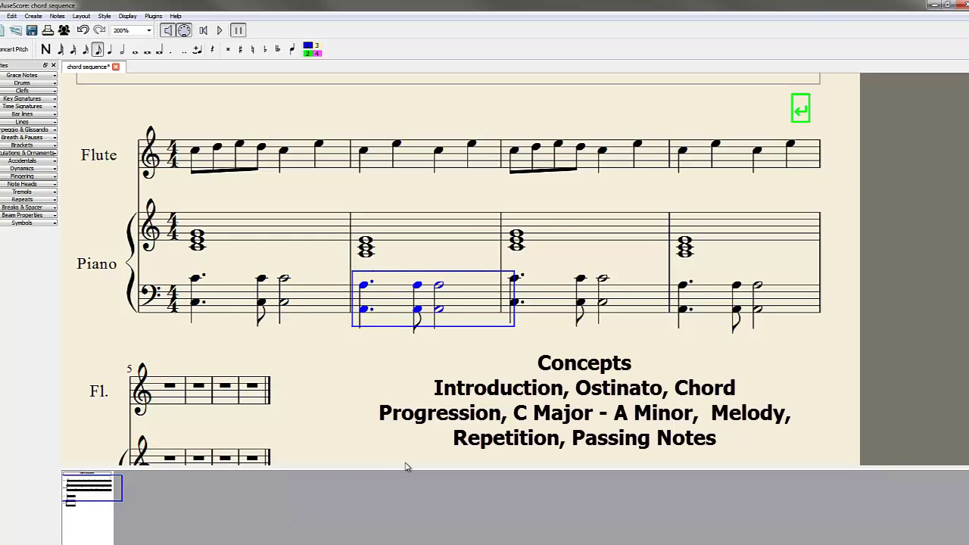
left_click(221, 232)
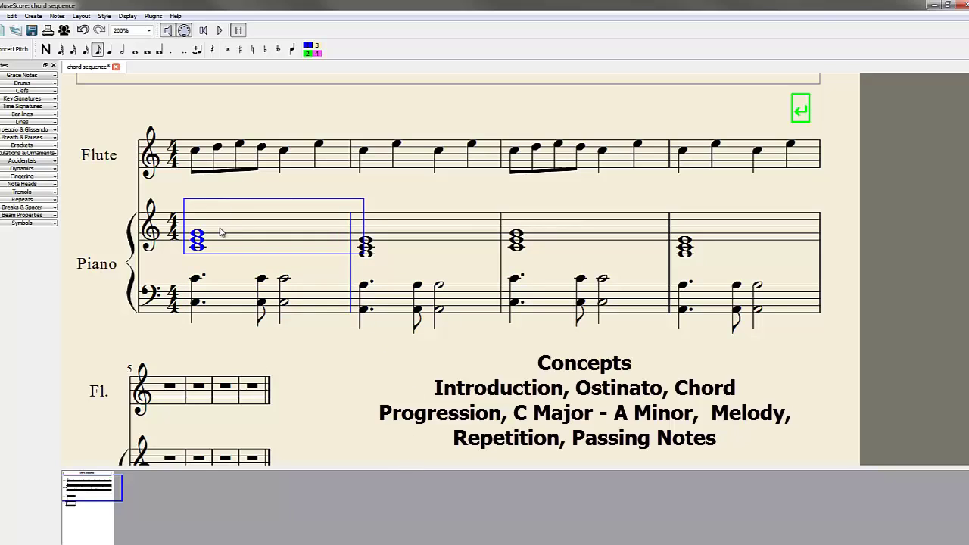
left_click(403, 233)
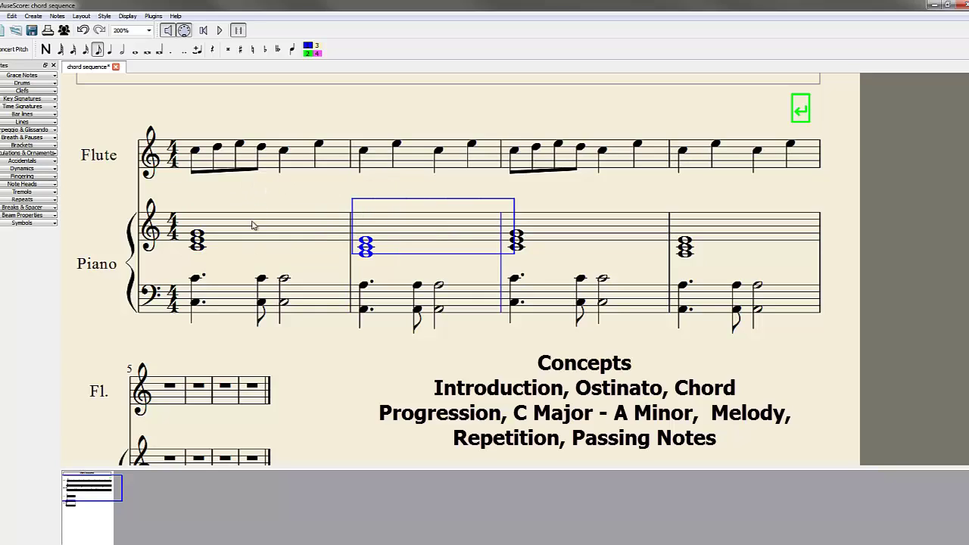
key("Escape")
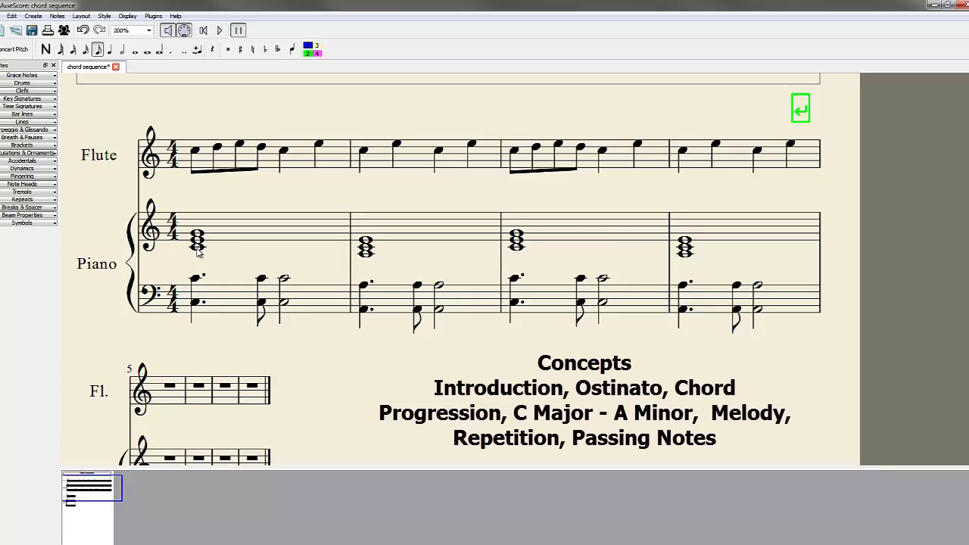
Select the opening piano chord, then add all twelve C and E notes of flute bars 1–3
left_click(197, 254)
left_click(197, 243)
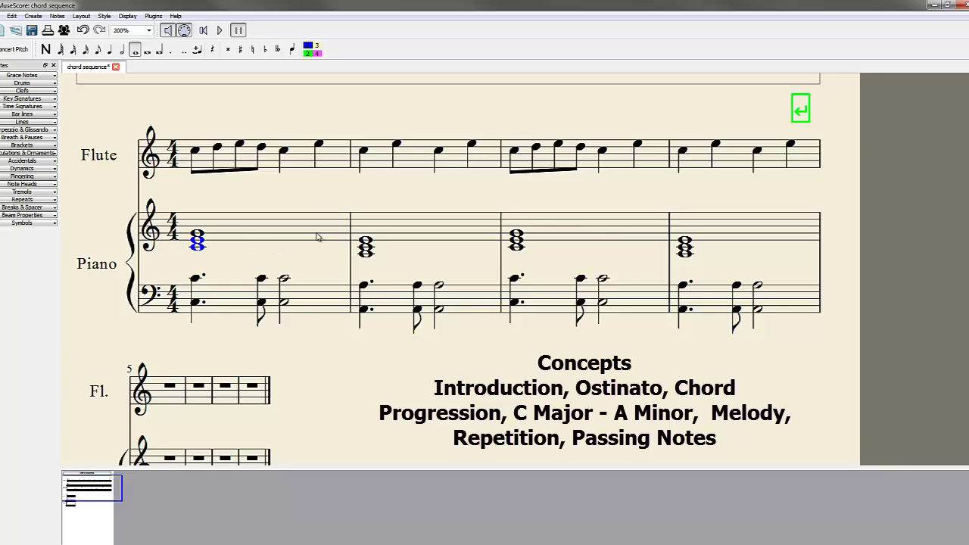
left_click(365, 153, "ctrl")
left_click(395, 145, "ctrl")
left_click(196, 152, "ctrl")
left_click(240, 145, "ctrl")
left_click(284, 151, "ctrl")
left_click(319, 146, "ctrl")
left_click(439, 150, "ctrl")
left_click(472, 145, "ctrl")
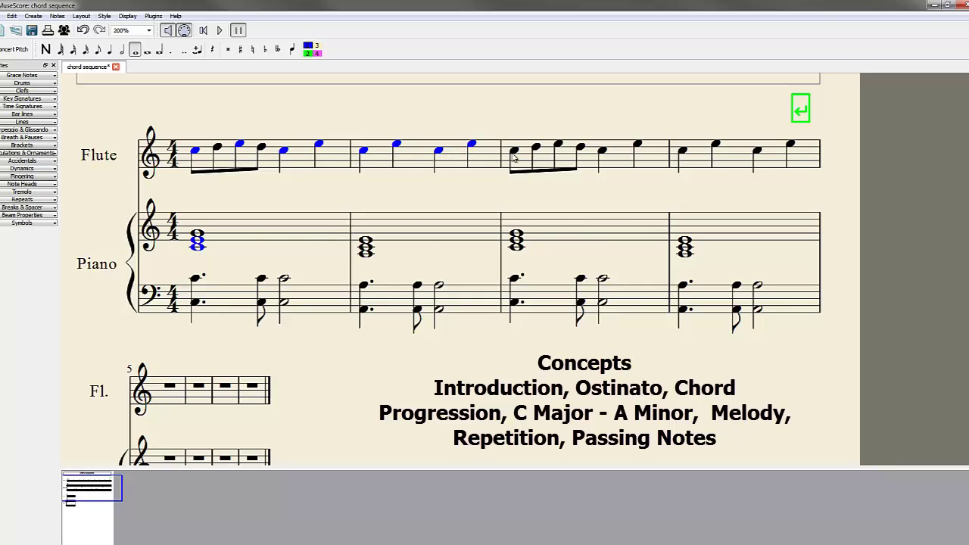
left_click(513, 151, "ctrl")
left_click(558, 144, "ctrl")
left_click(603, 153, "ctrl")
left_click(638, 145, "ctrl")
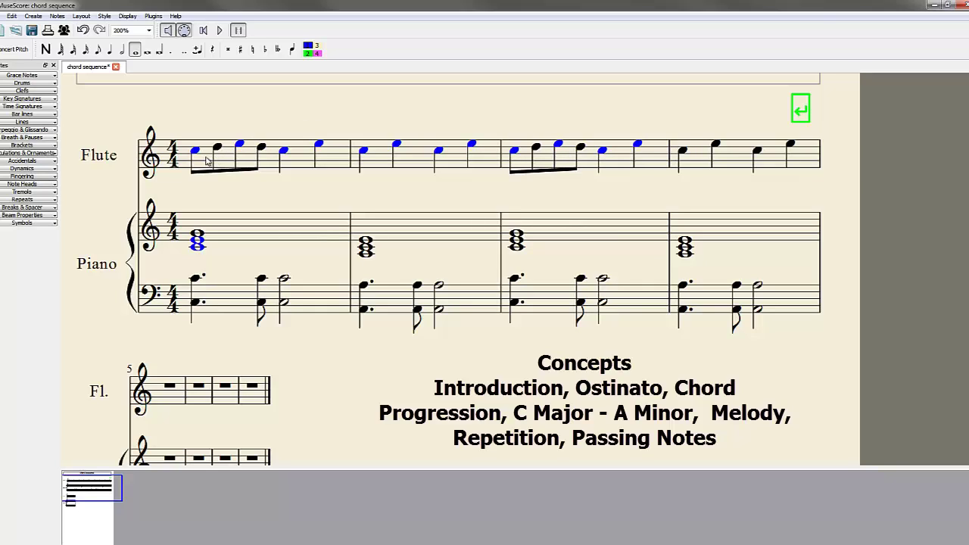